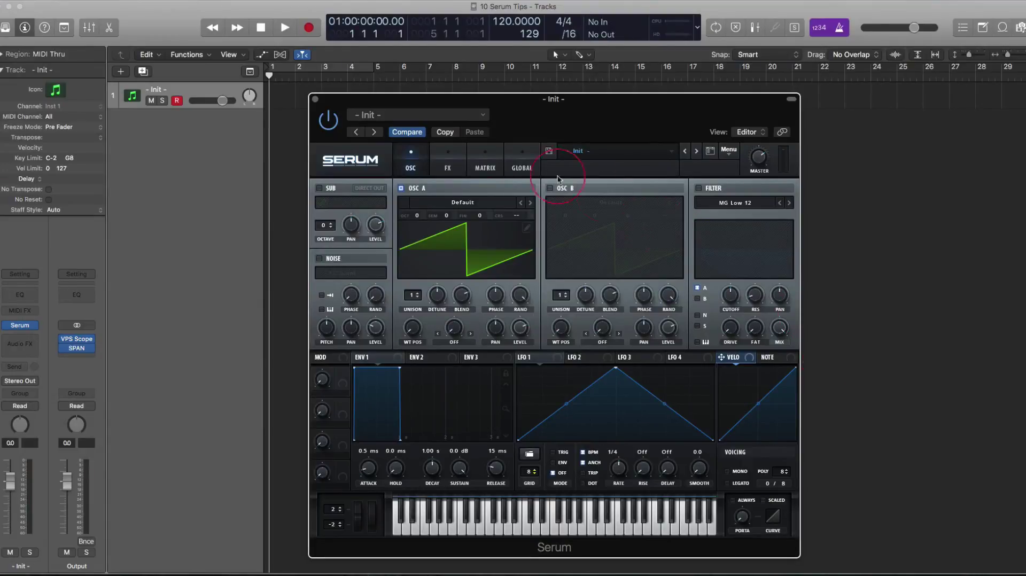
Lower Envelope 1's sustain to its minimum and set its decay to a 1/4 note value
{"action": "left_click", "coordinate": [523, 167]}
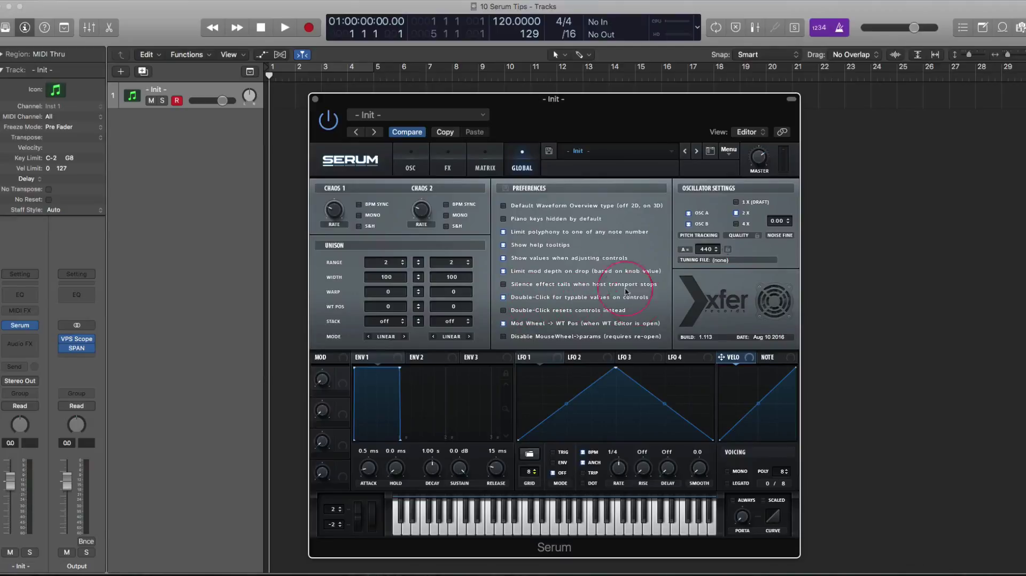
{"action": "left_click", "coordinate": [426, 169]}
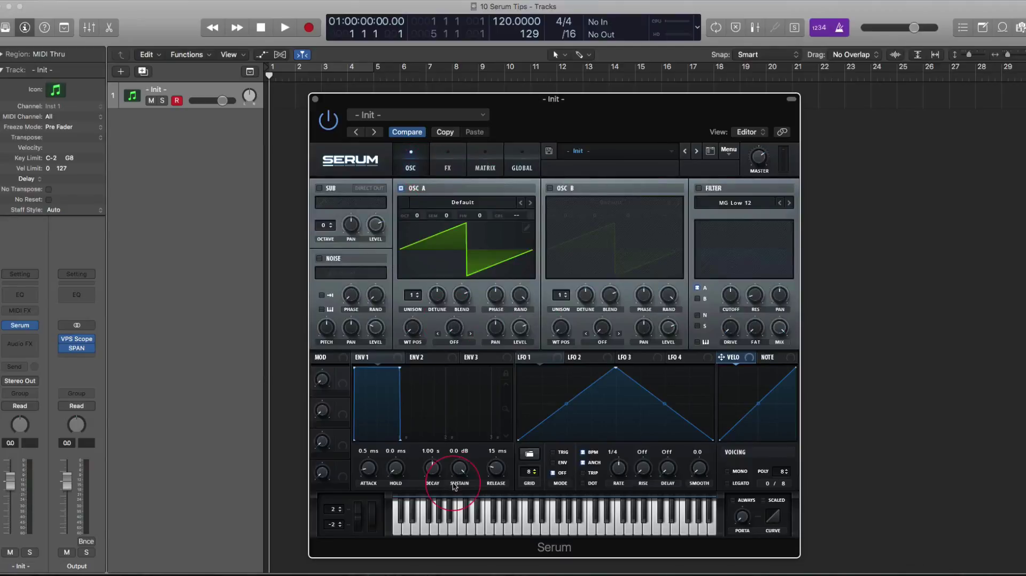
{"action": "left_click_drag", "start_coordinate": [461, 470], "coordinate": [459, 566]}
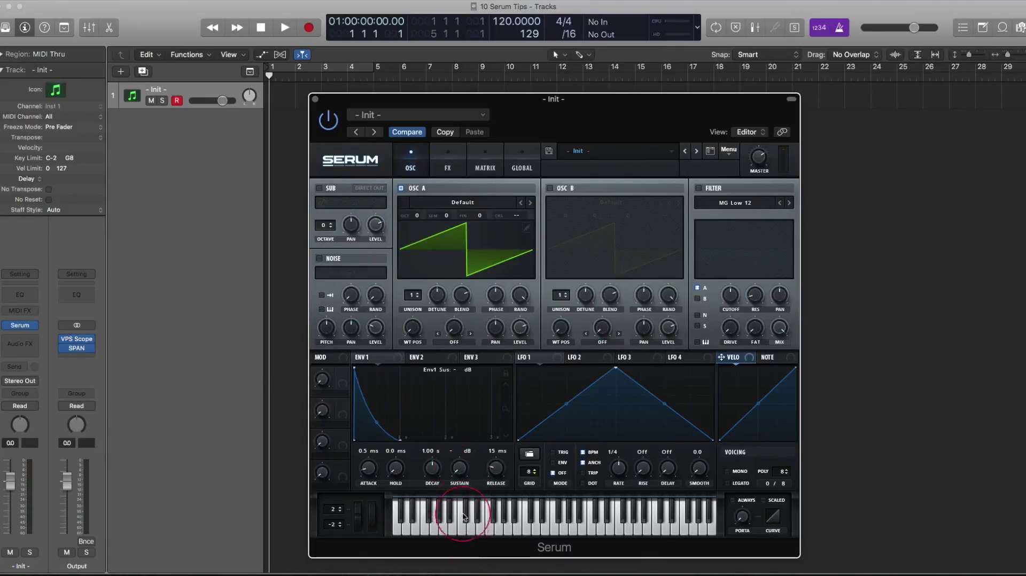
{"action": "double_click", "coordinate": [436, 470]}
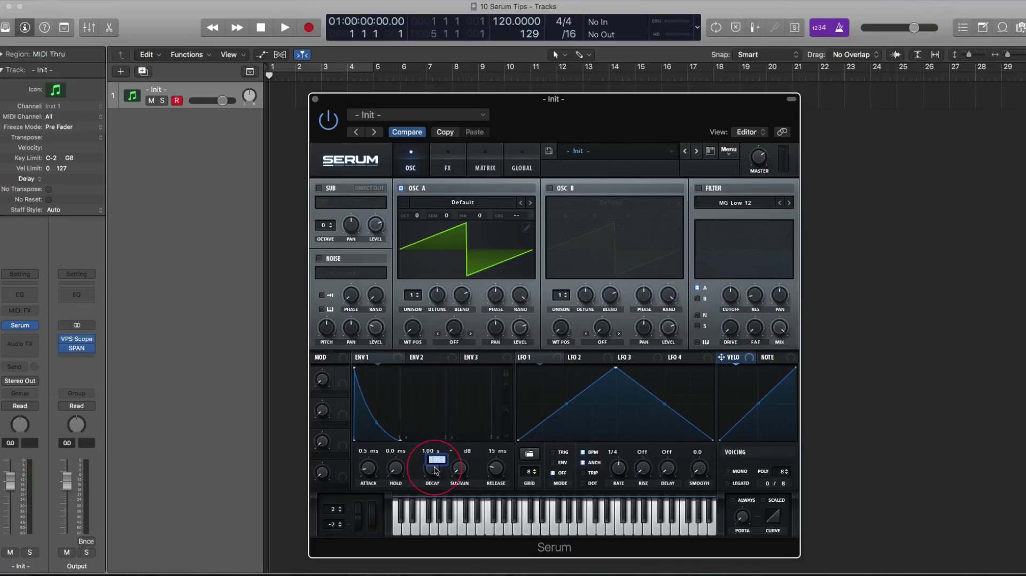
{"action": "type", "text": "1/4"}
{"action": "key", "text": "Return"}
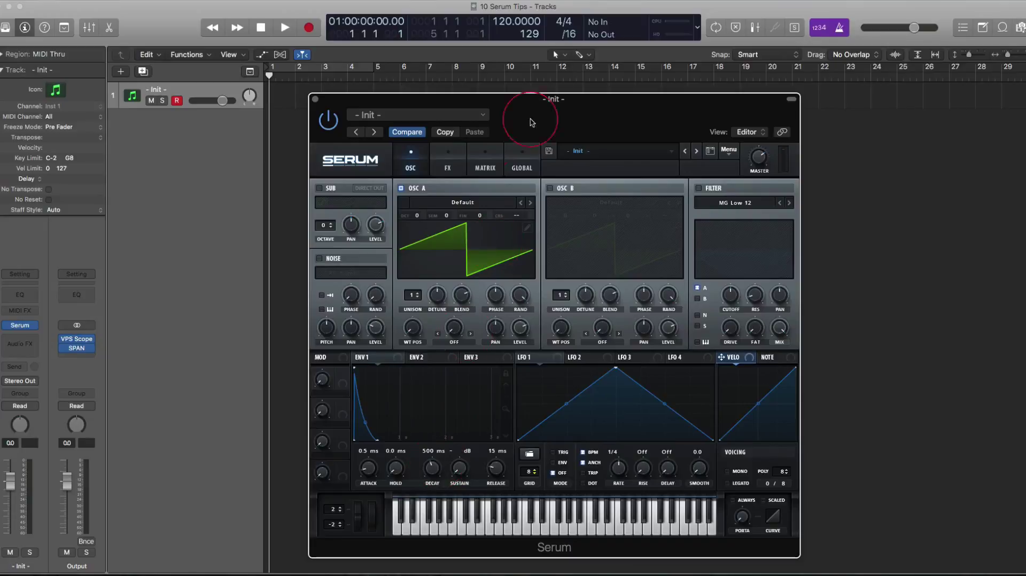
Set the project tempo to 150 BPM
{"action": "double_click", "coordinate": [511, 22]}
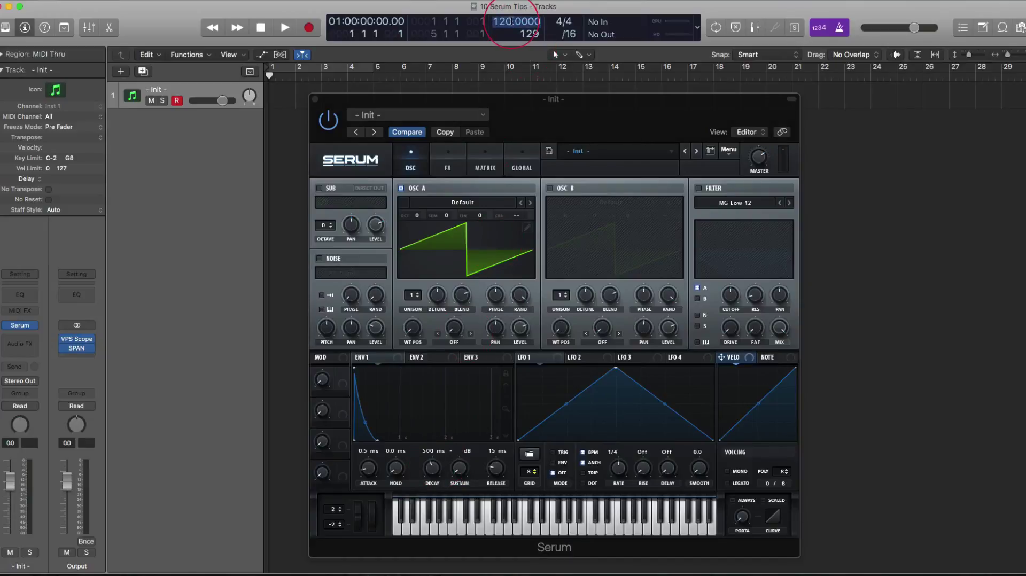
{"action": "type", "text": "150"}
{"action": "key", "text": "Return"}
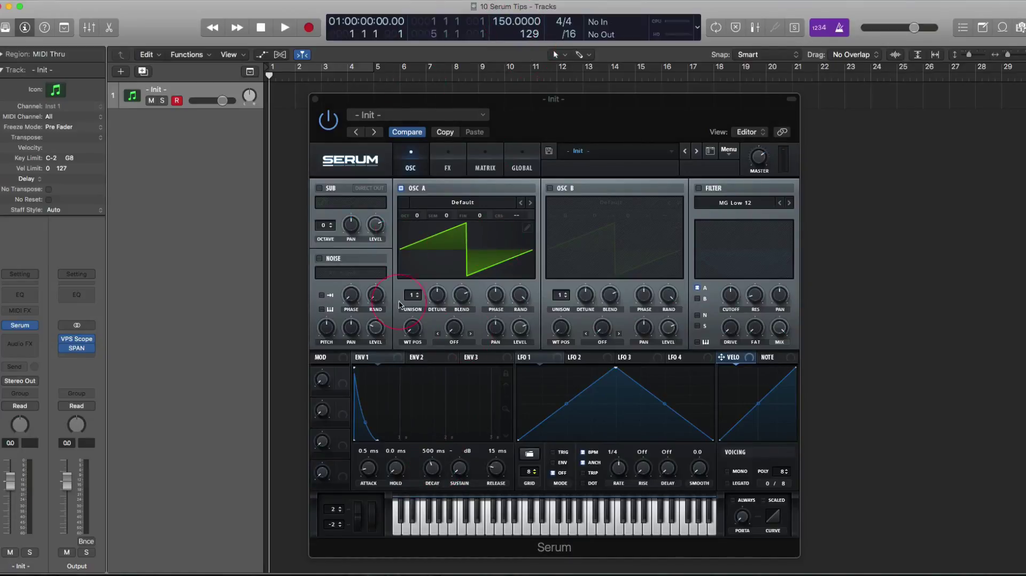
Re-enter Envelope 1's decay as 1/4 so that it follows the 150 BPM tempo
{"action": "left_click", "coordinate": [434, 470]}
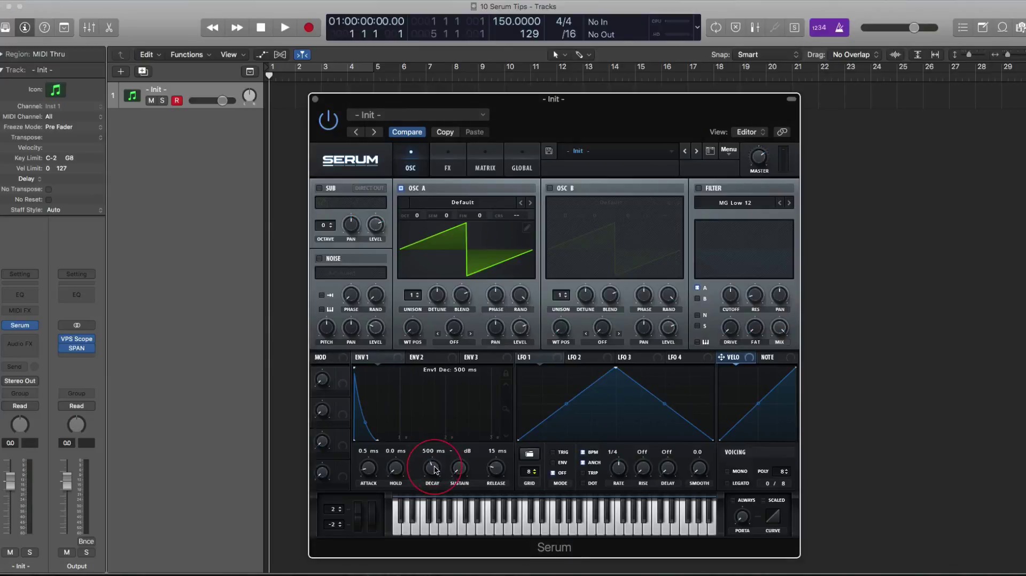
{"action": "double_click", "coordinate": [433, 468]}
{"action": "type", "text": "1"}
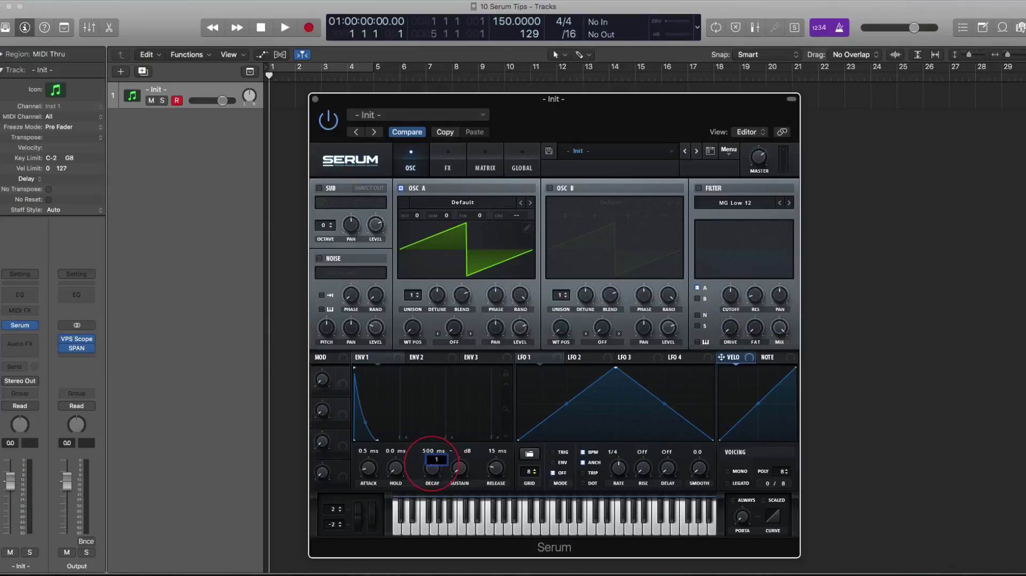
{"action": "type", "text": "/4"}
{"action": "key", "text": "Return"}
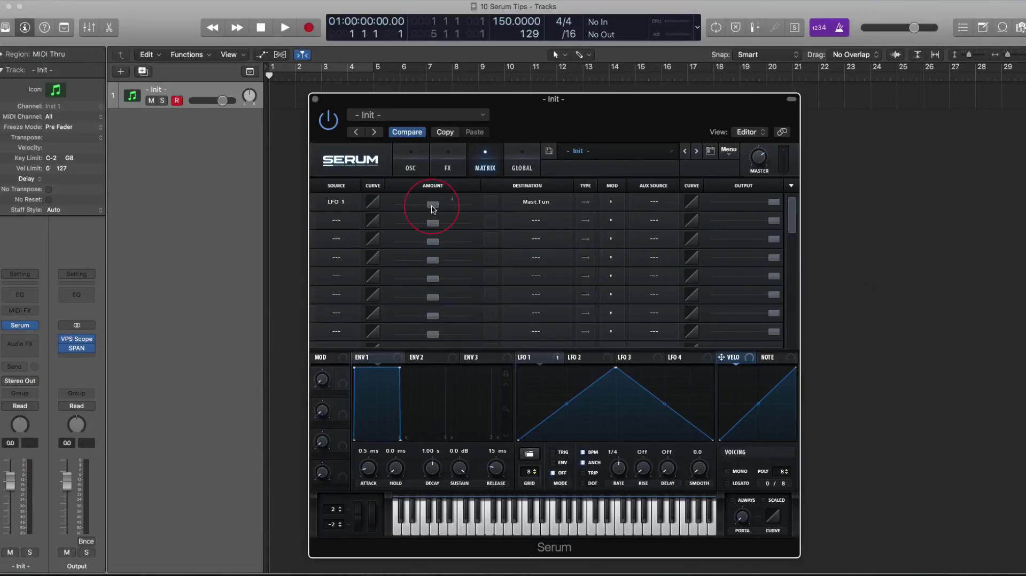
Set the modulation amount of the LFO 1 to Mast.Tun routing to 5
{"action": "mouse_move", "coordinate": [433, 209]}
{"action": "left_mouse_down"}
{"action": "mouse_move", "coordinate": [452, 211]}
{"action": "mouse_move", "coordinate": [418, 207]}
{"action": "mouse_move", "coordinate": [482, 207]}
{"action": "mouse_move", "coordinate": [398, 206]}
{"action": "mouse_move", "coordinate": [470, 207]}
{"action": "mouse_move", "coordinate": [417, 206]}
{"action": "mouse_move", "coordinate": [448, 206]}
{"action": "left_mouse_up"}
{"action": "left_click", "coordinate": [443, 207]}
{"action": "left_click", "coordinate": [523, 161]}
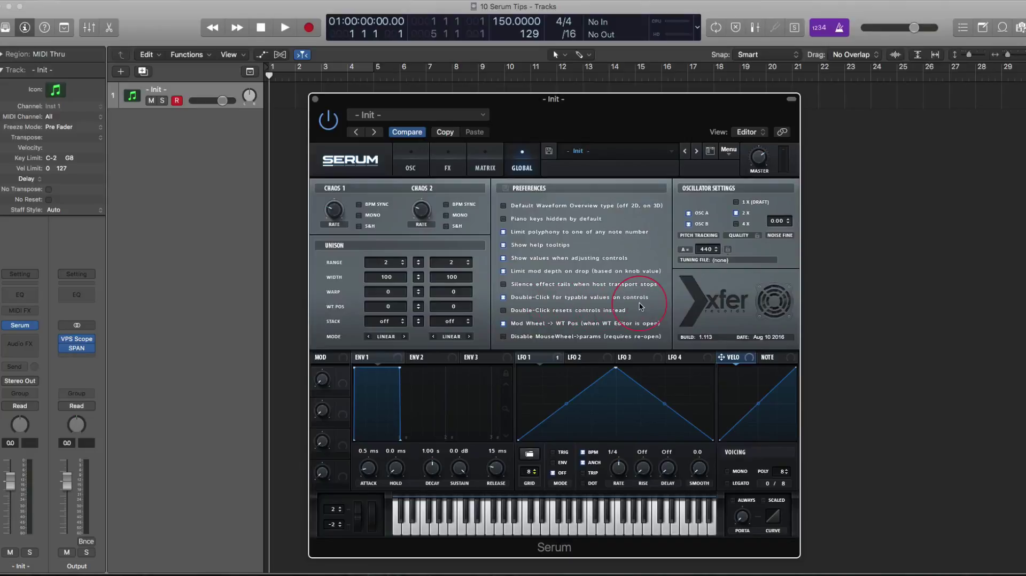
{"action": "left_click", "coordinate": [485, 163]}
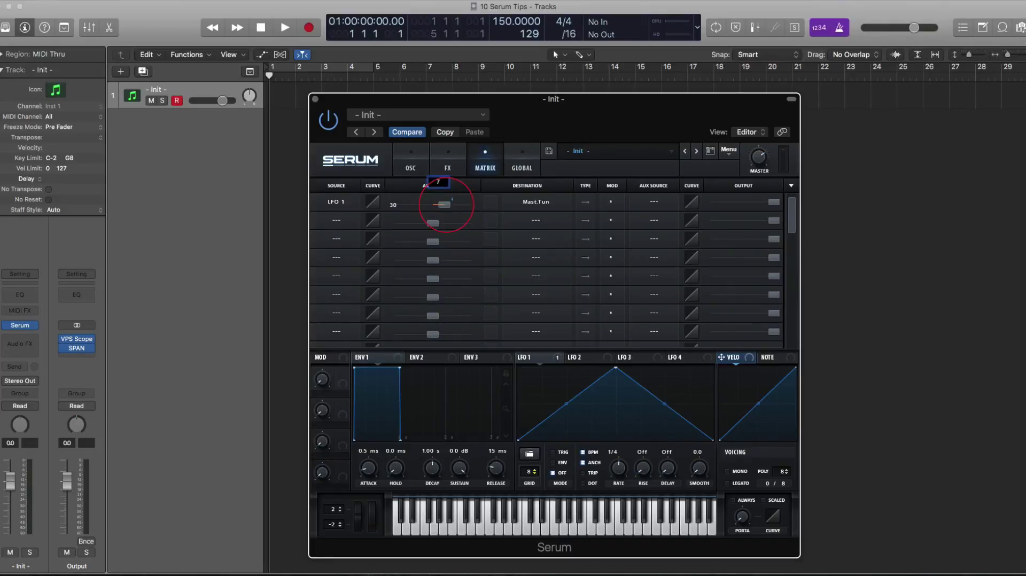
{"action": "type", "text": "5"}
{"action": "key", "text": "Return"}
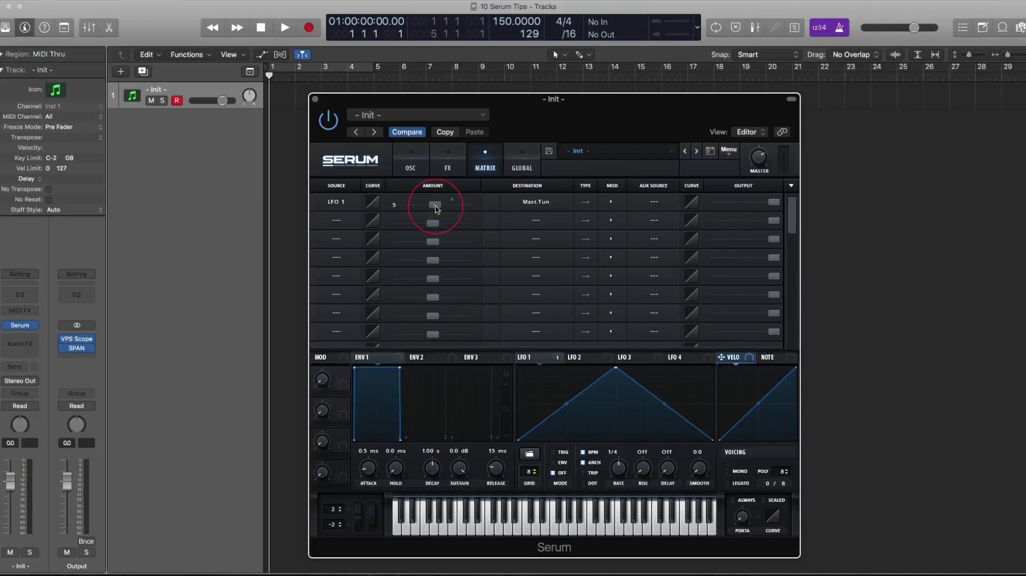
Raise the LFO 1 to Mast.Tun modulation amount slightly and open the Global destination choices for that routing
{"action": "double_click", "coordinate": [436, 206]}
{"action": "type", "text": "1"}
{"action": "left_click", "coordinate": [536, 203]}
{"action": "mouse_move", "coordinate": [540, 213]}
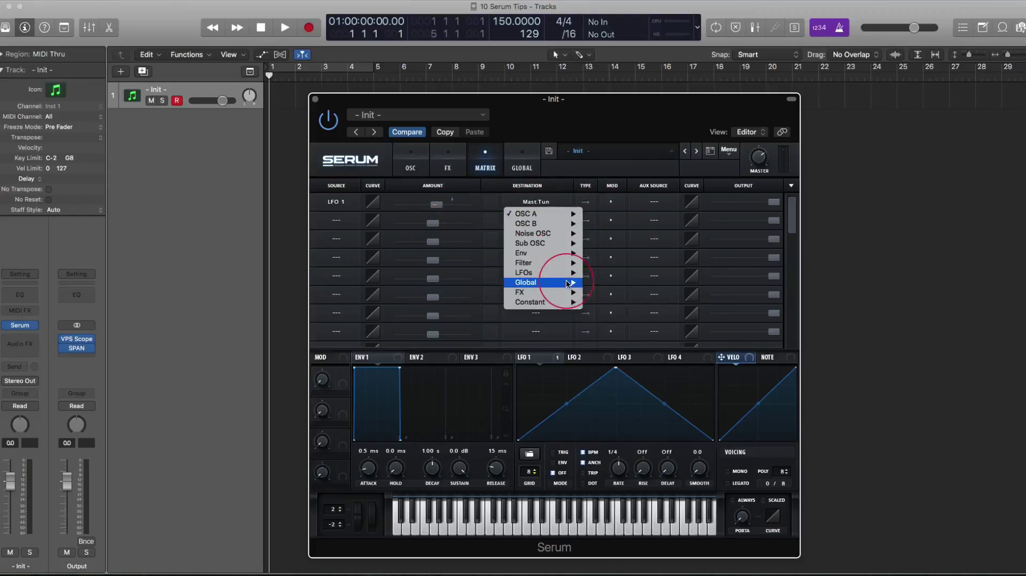
{"action": "mouse_move", "coordinate": [556, 282]}
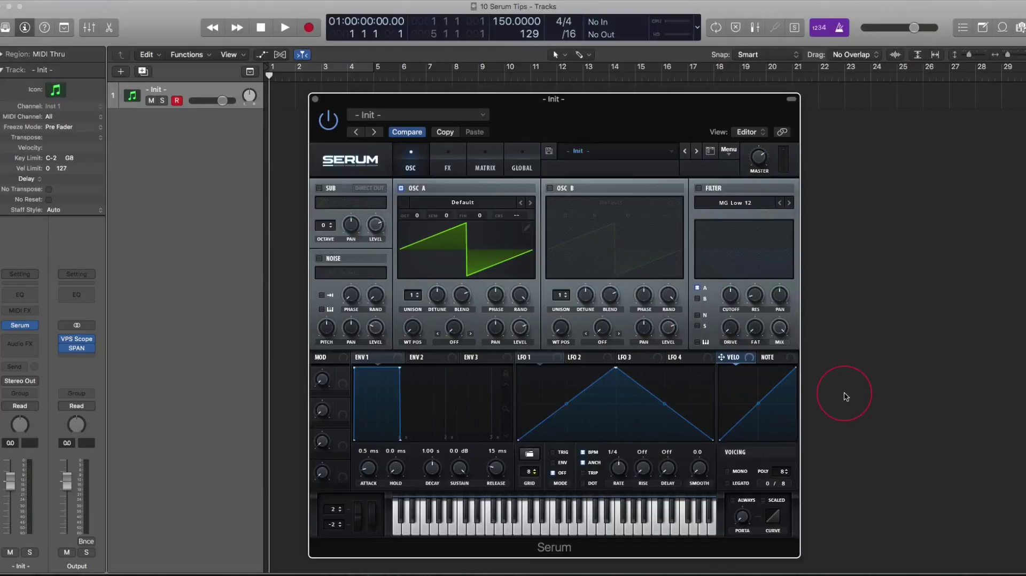
Move LFO 1's peak lower and earlier, add a point on its falling slope, and bend all curve segments together
{"action": "left_click_drag", "start_coordinate": [615, 368], "coordinate": [588, 403]}
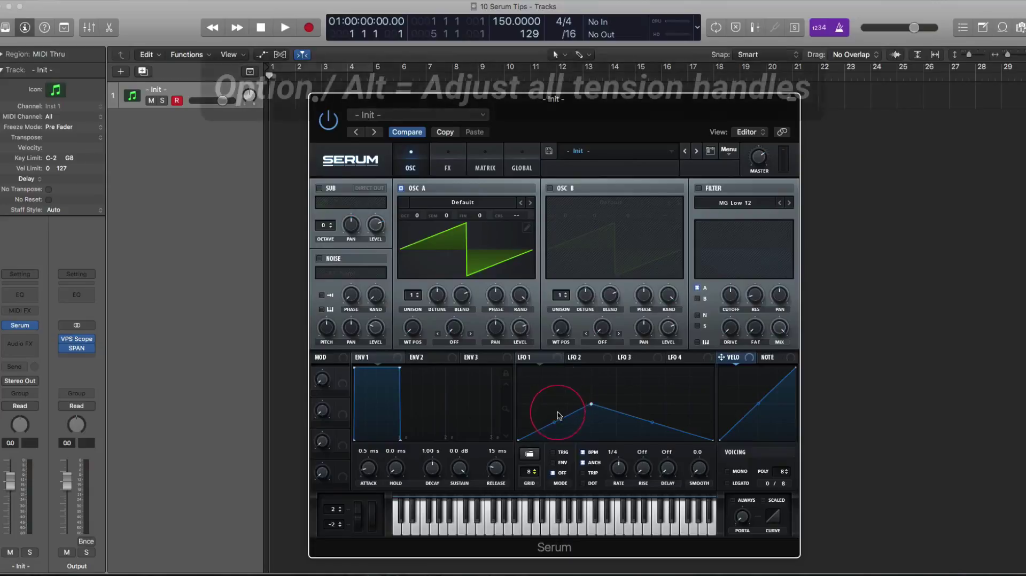
{"action": "mouse_move", "coordinate": [554, 423]}
{"action": "left_mouse_down"}
{"action": "mouse_move", "coordinate": [550, 410]}
{"action": "mouse_move", "coordinate": [551, 429]}
{"action": "left_mouse_up"}
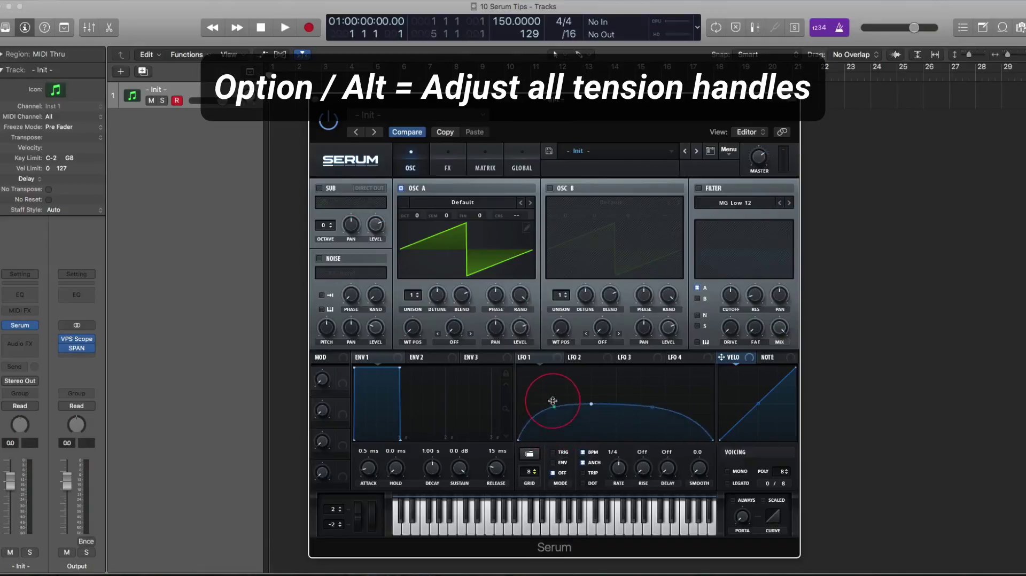
{"action": "left_click_drag", "start_coordinate": [551, 411], "coordinate": [550, 428]}
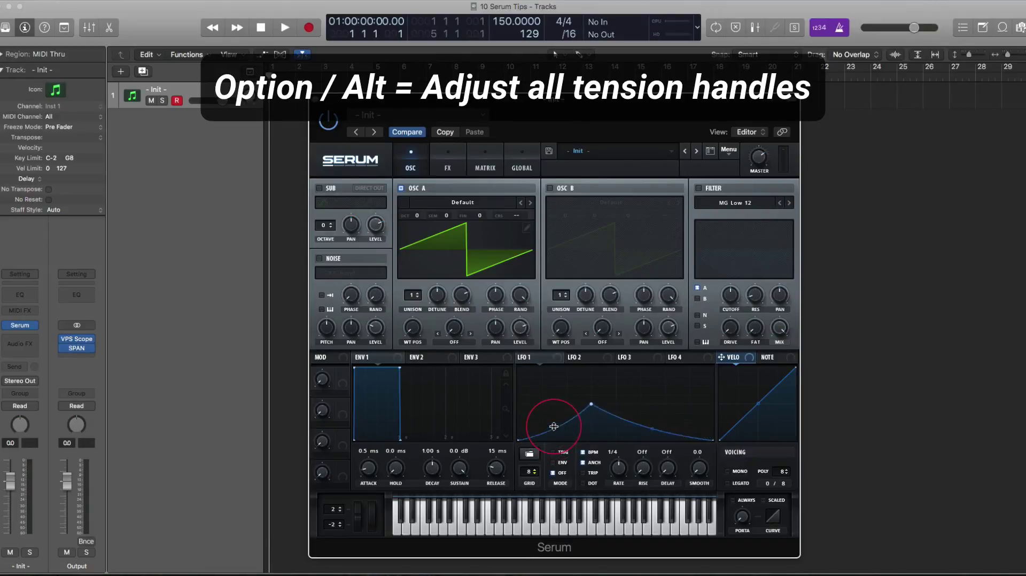
{"action": "double_click", "coordinate": [628, 422]}
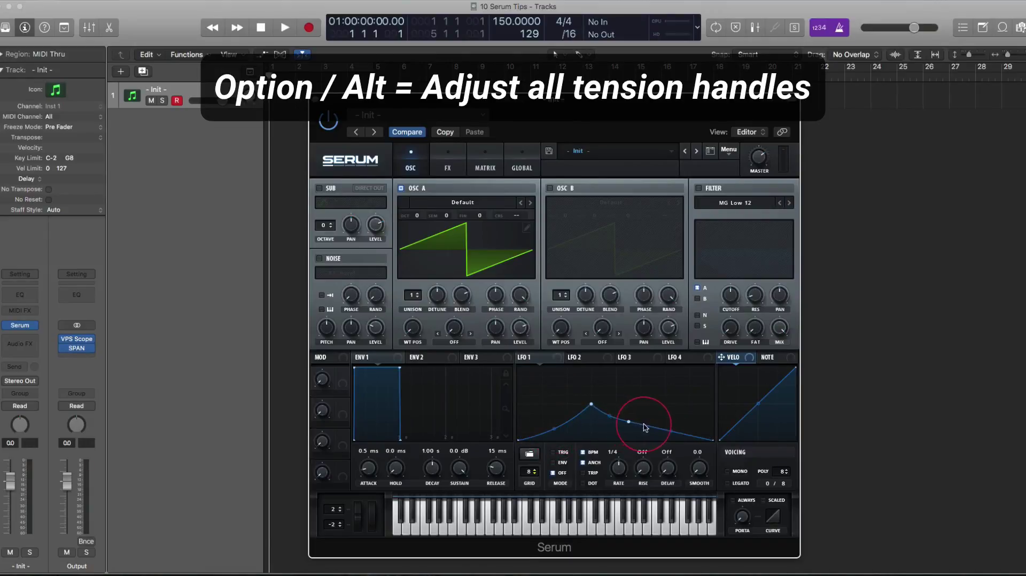
{"action": "left_click_drag", "start_coordinate": [671, 432], "coordinate": [573, 423]}
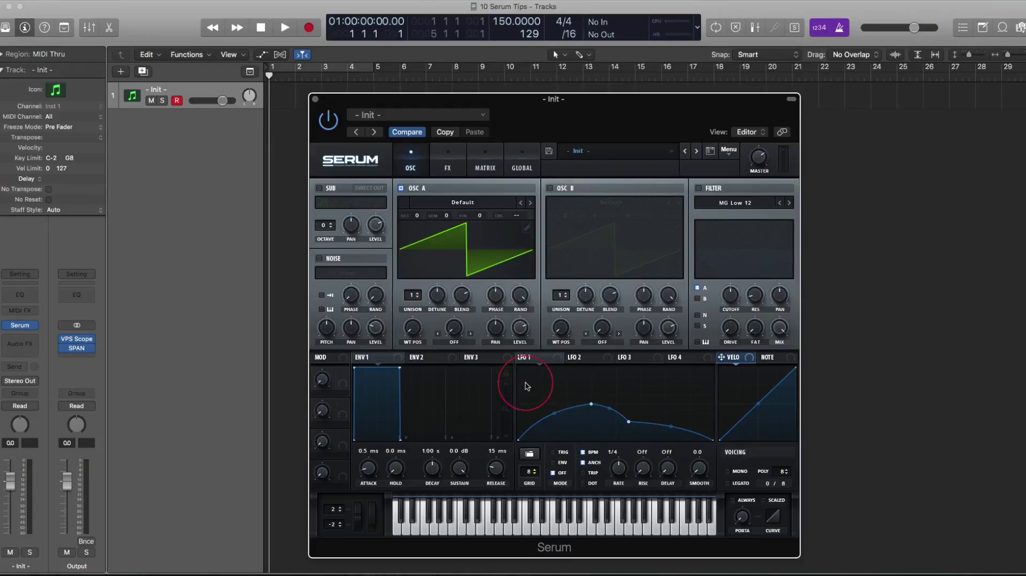
Draw flat steps of varying height across the LFO 1 shape, one per grid division
{"action": "mouse_move", "coordinate": [525, 381]}
{"action": "left_mouse_down"}
{"action": "mouse_move", "coordinate": [559, 409]}
{"action": "mouse_move", "coordinate": [591, 402]}
{"action": "mouse_move", "coordinate": [624, 426]}
{"action": "mouse_move", "coordinate": [681, 408]}
{"action": "mouse_move", "coordinate": [689, 427]}
{"action": "mouse_move", "coordinate": [701, 385]}
{"action": "left_mouse_up"}
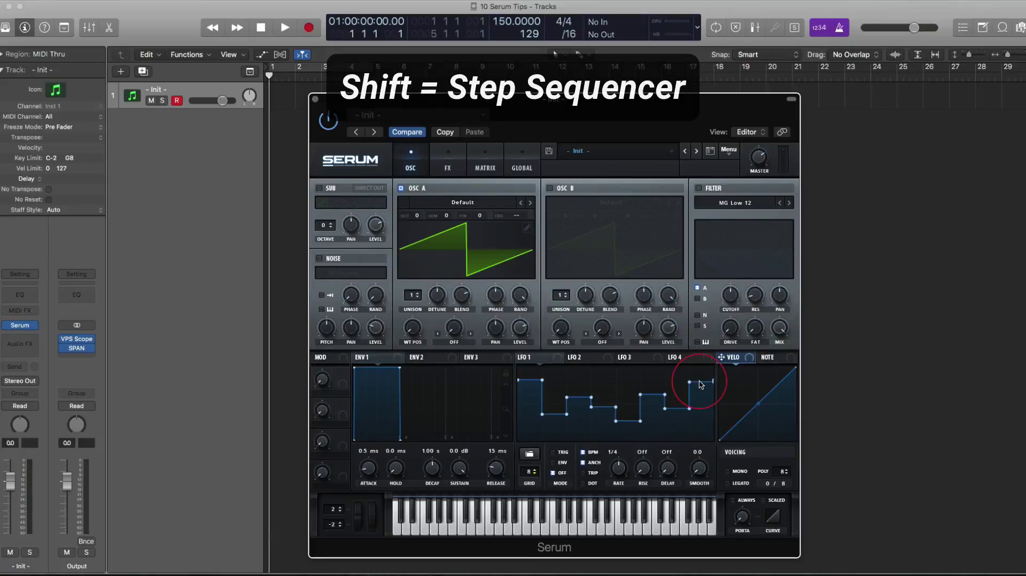
{"action": "mouse_move", "coordinate": [566, 389]}
{"action": "left_mouse_down"}
{"action": "mouse_move", "coordinate": [529, 403]}
{"action": "mouse_move", "coordinate": [532, 393]}
{"action": "mouse_move", "coordinate": [555, 393]}
{"action": "mouse_move", "coordinate": [553, 427]}
{"action": "mouse_move", "coordinate": [596, 385]}
{"action": "mouse_move", "coordinate": [613, 420]}
{"action": "mouse_move", "coordinate": [655, 390]}
{"action": "mouse_move", "coordinate": [674, 420]}
{"action": "mouse_move", "coordinate": [700, 396]}
{"action": "mouse_move", "coordinate": [709, 423]}
{"action": "left_mouse_up"}
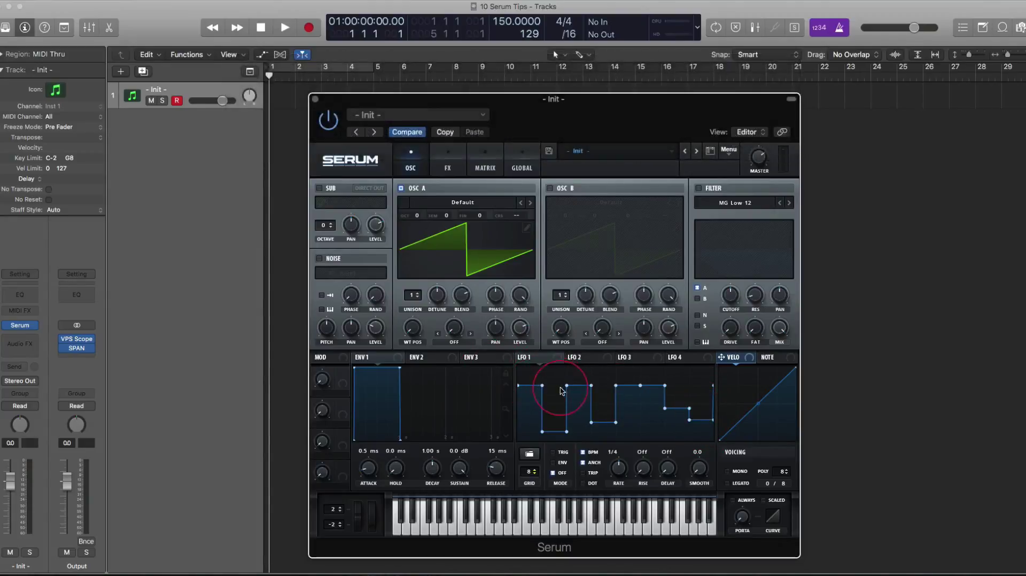
Change LFO 1's step-drawing shape to Ramp Down and paint falling ramps across most of the grid
{"action": "right_click", "coordinate": [566, 391]}
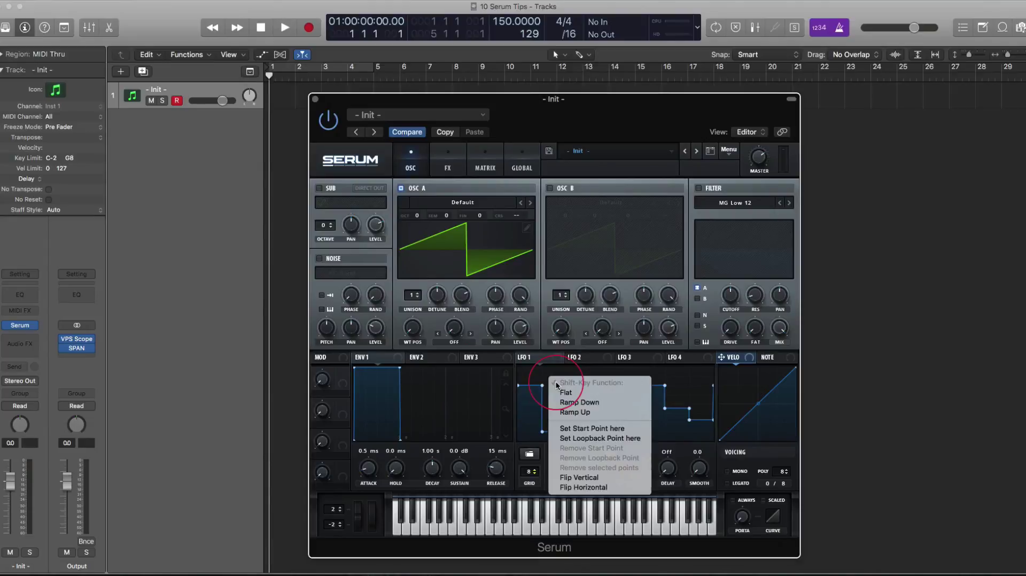
{"action": "left_click", "coordinate": [593, 404]}
{"action": "mouse_move", "coordinate": [521, 378]}
{"action": "left_mouse_down", "text": "shift"}
{"action": "mouse_move", "coordinate": [647, 368]}
{"action": "mouse_move", "coordinate": [686, 387]}
{"action": "left_mouse_up", "text": "shift"}
Change LFO 1's step-drawing shape to Ramp Up and paint rising ramps across the grid
{"action": "right_click", "coordinate": [594, 379]}
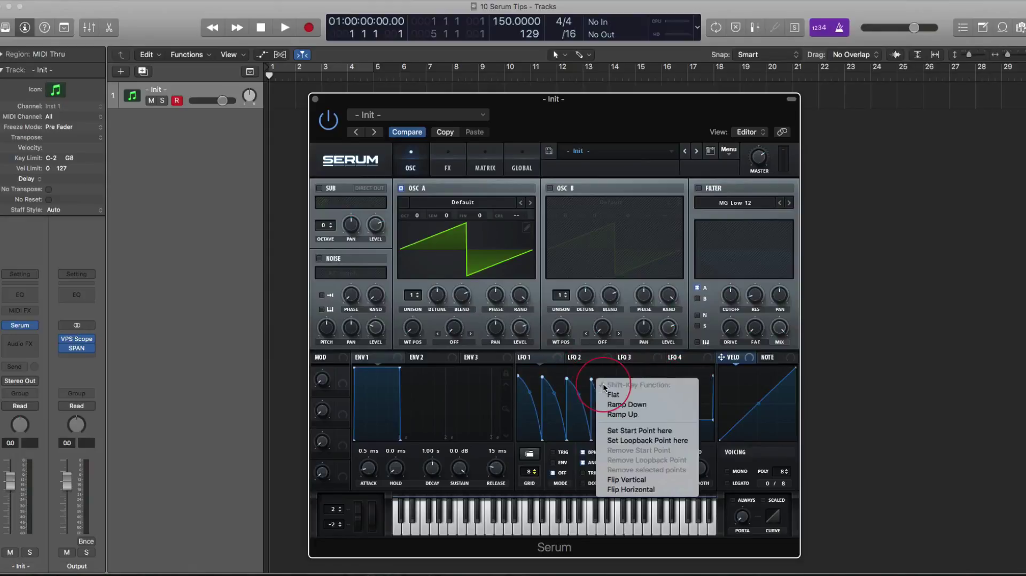
{"action": "left_click", "coordinate": [627, 416]}
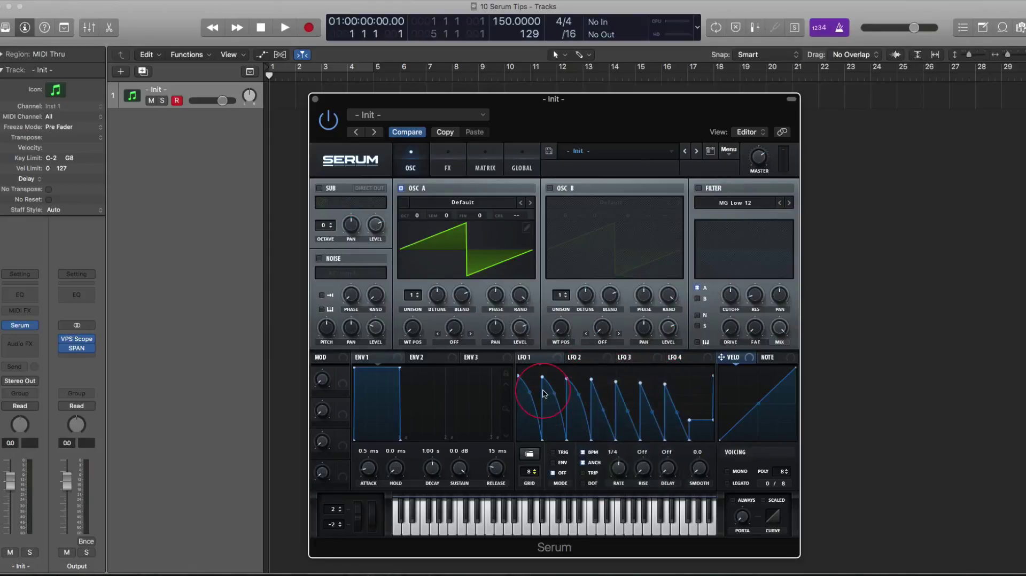
{"action": "mouse_move", "coordinate": [530, 381]}
{"action": "left_mouse_down", "text": "shift"}
{"action": "mouse_move", "coordinate": [681, 383]}
{"action": "mouse_move", "coordinate": [666, 379]}
{"action": "left_mouse_up", "text": "shift"}
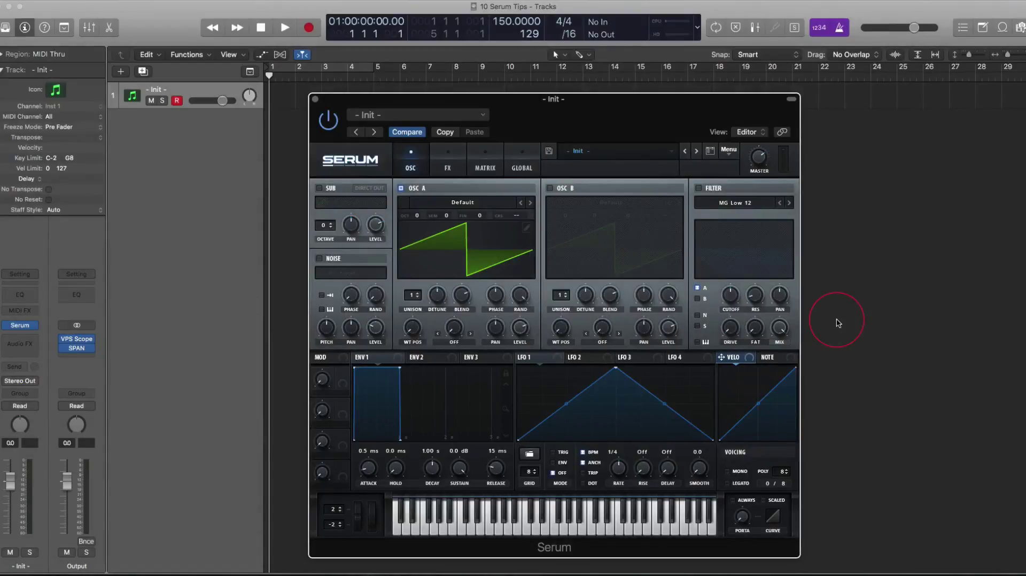
Route LFO 1 to the global Mast.Tun destination in the first modulation matrix slot
{"action": "left_click", "coordinate": [485, 167]}
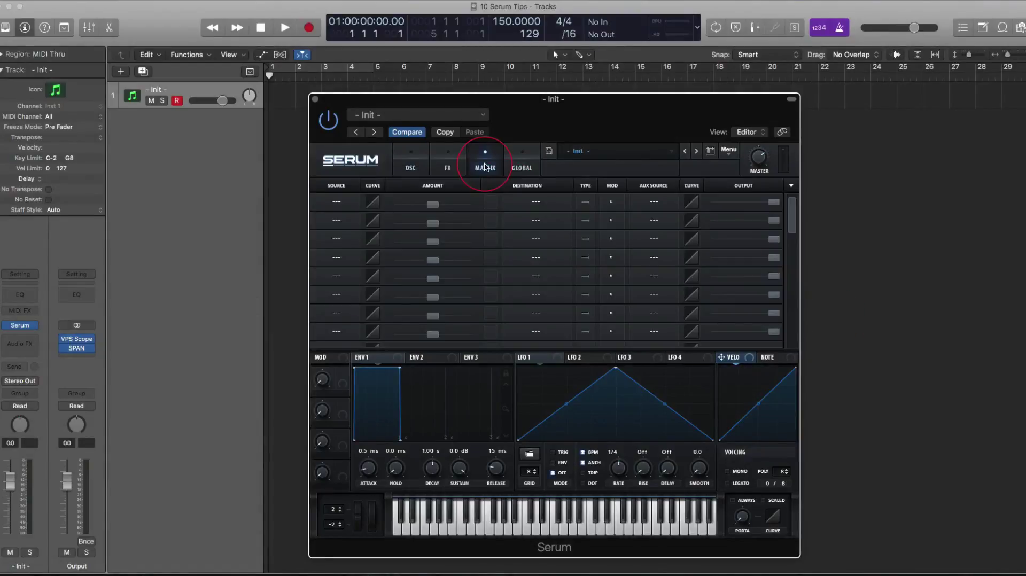
{"action": "left_click", "coordinate": [336, 201]}
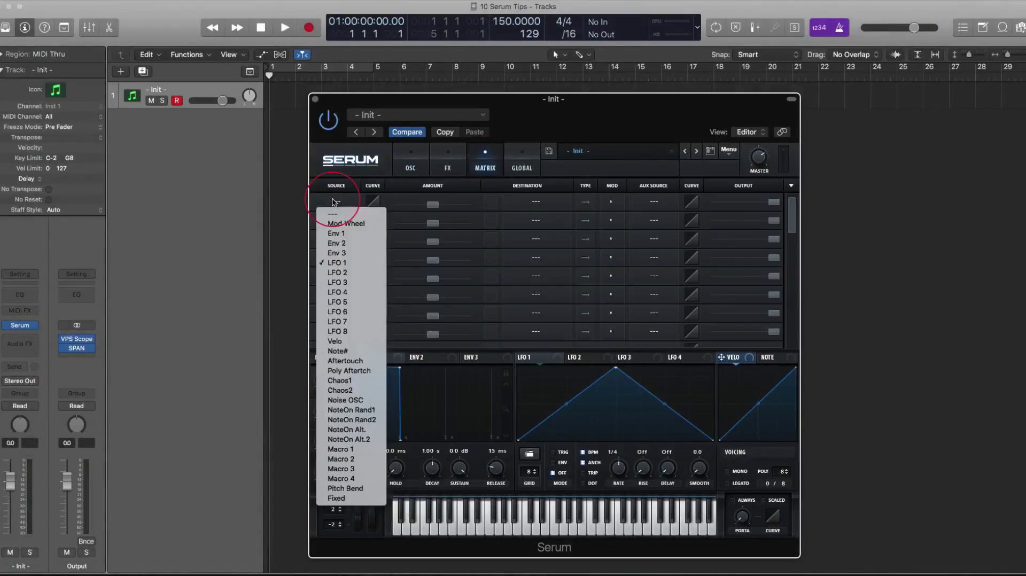
{"action": "left_click", "coordinate": [350, 263]}
{"action": "left_click", "coordinate": [532, 201]}
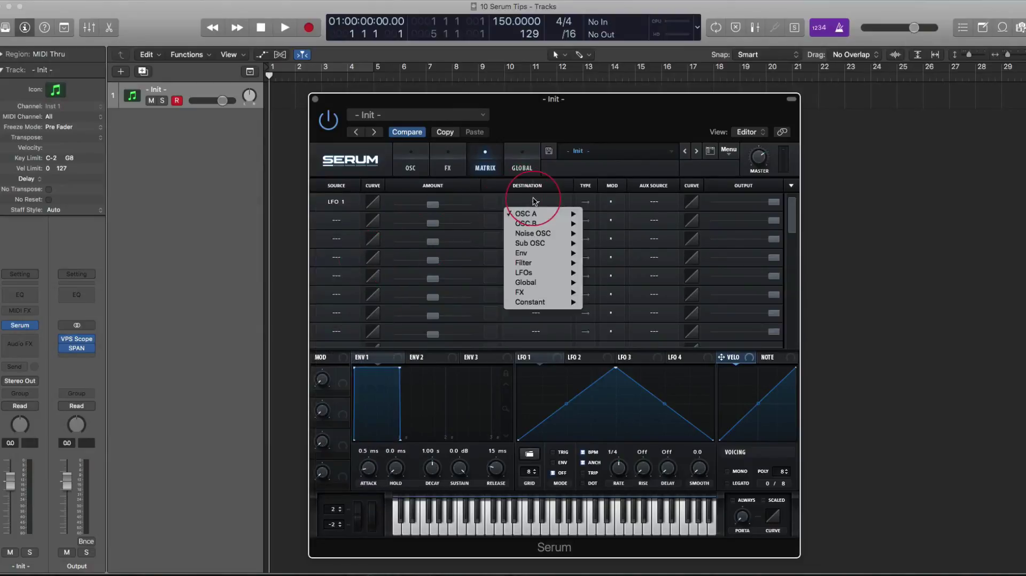
{"action": "mouse_move", "coordinate": [567, 282]}
{"action": "left_click", "coordinate": [598, 285]}
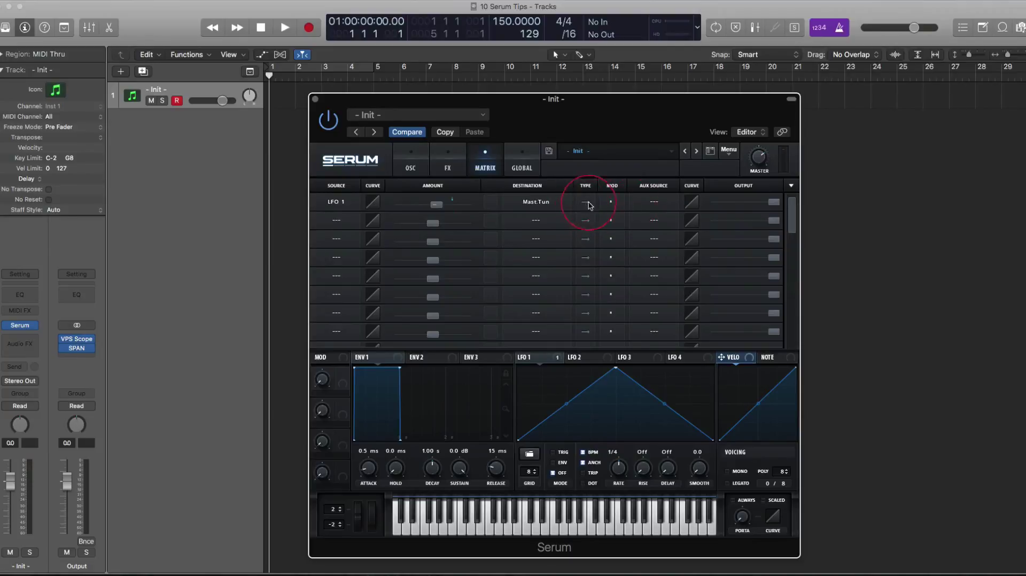
Draw a rising staircase of flat steps in LFO 1 on a 12-division grid and adjust the LFO's rate
{"action": "left_click", "coordinate": [410, 169]}
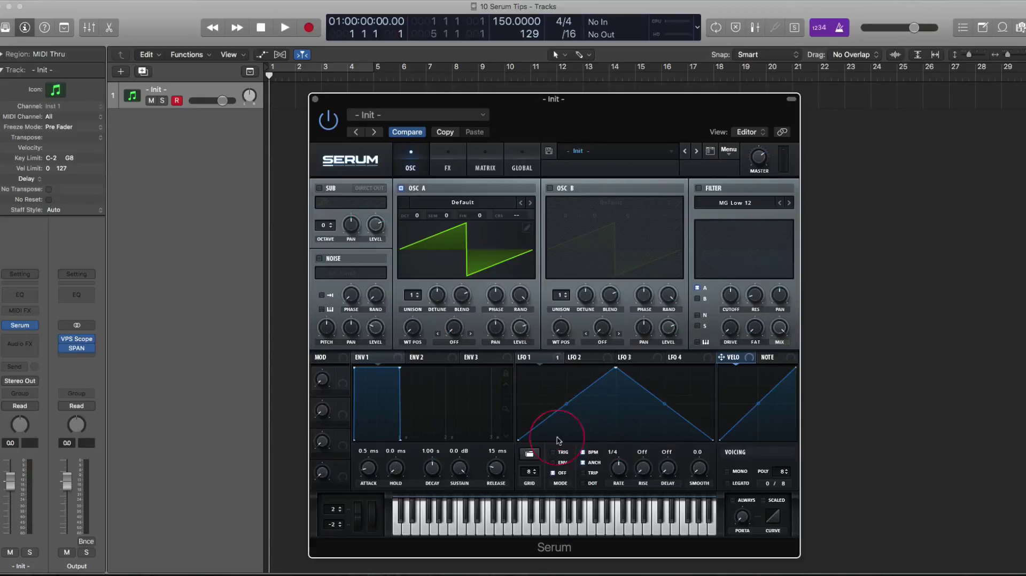
{"action": "left_click_drag", "start_coordinate": [529, 474], "coordinate": [536, 463]}
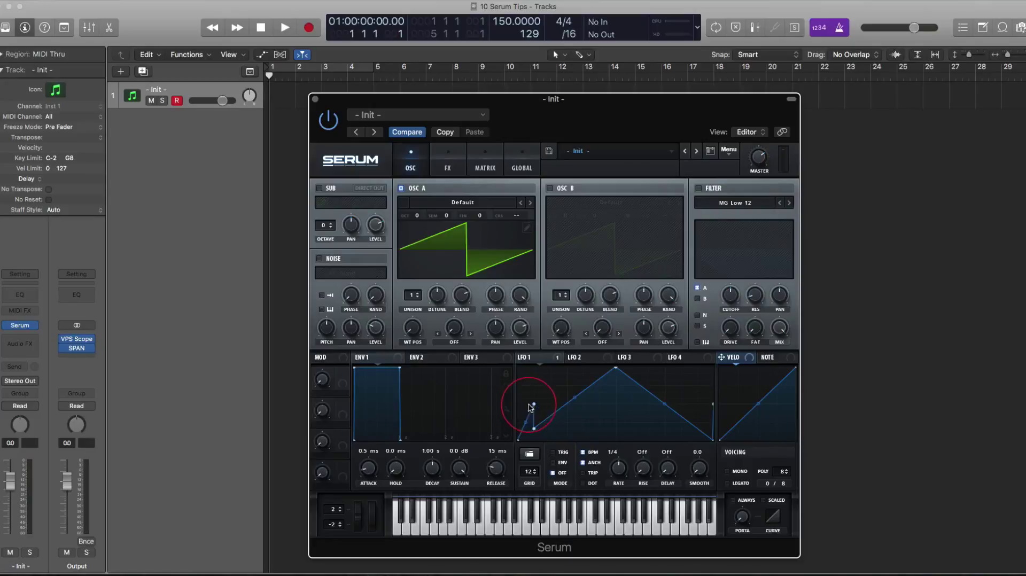
{"action": "right_click", "coordinate": [538, 405]}
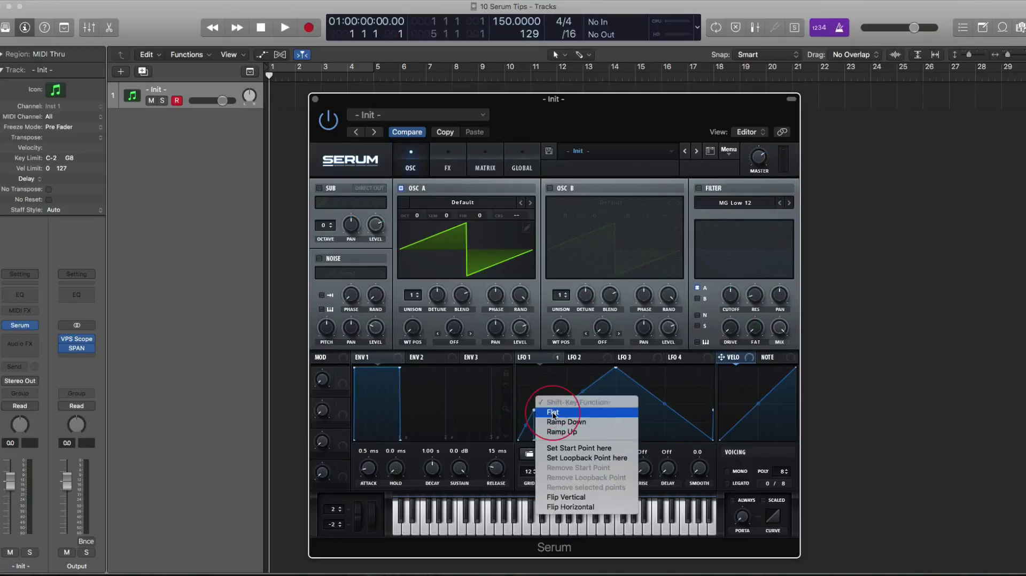
{"action": "left_click", "coordinate": [553, 412]}
{"action": "mouse_move", "coordinate": [524, 410]}
{"action": "left_mouse_down"}
{"action": "mouse_move", "coordinate": [588, 428]}
{"action": "mouse_move", "coordinate": [662, 411]}
{"action": "mouse_move", "coordinate": [505, 424]}
{"action": "mouse_move", "coordinate": [523, 444]}
{"action": "mouse_move", "coordinate": [583, 447]}
{"action": "mouse_move", "coordinate": [579, 427]}
{"action": "mouse_move", "coordinate": [709, 400]}
{"action": "mouse_move", "coordinate": [556, 428]}
{"action": "mouse_move", "coordinate": [635, 407]}
{"action": "mouse_move", "coordinate": [683, 403]}
{"action": "mouse_move", "coordinate": [534, 441]}
{"action": "mouse_move", "coordinate": [624, 416]}
{"action": "mouse_move", "coordinate": [632, 429]}
{"action": "left_mouse_up"}
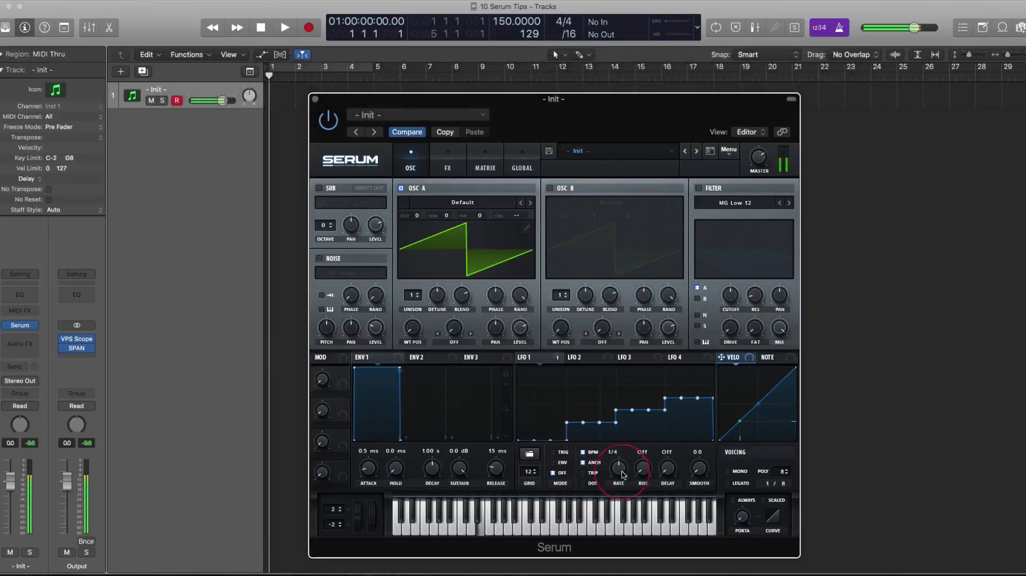
{"action": "left_click_drag", "start_coordinate": [623, 475], "coordinate": [621, 487]}
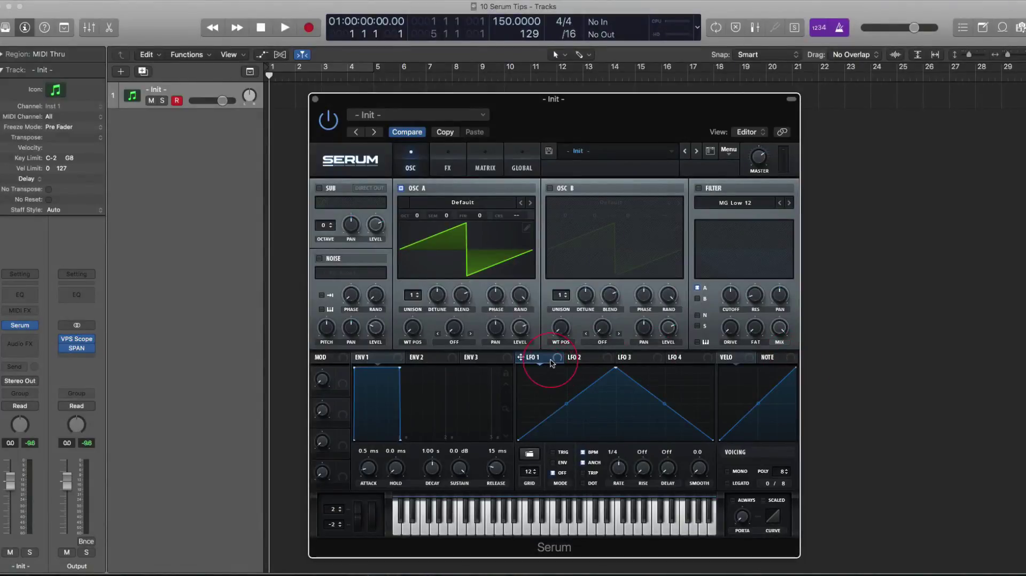
Load LFO 1's triangle into oscillator A as its waveform, and repeat after curving the LFO's rise and drawing steps into its fall
{"action": "left_click_drag", "start_coordinate": [556, 362], "coordinate": [472, 249]}
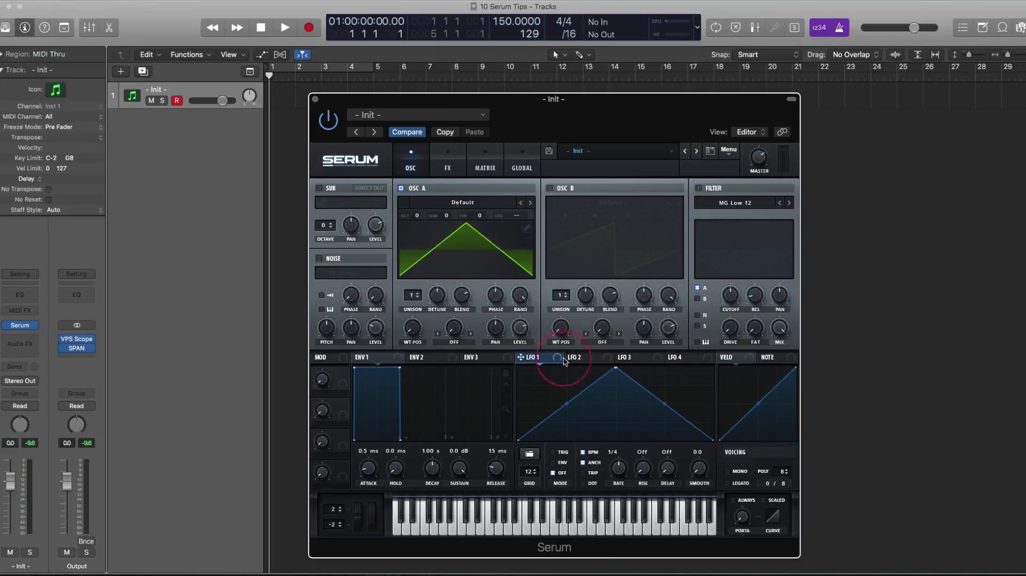
{"action": "left_click_drag", "start_coordinate": [558, 398], "coordinate": [562, 370]}
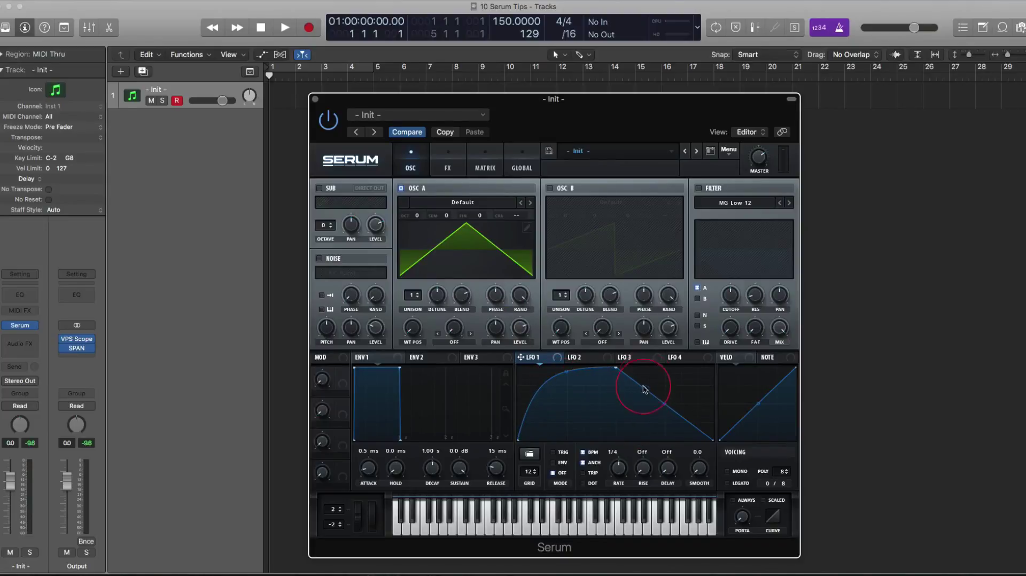
{"action": "mouse_move", "coordinate": [643, 390]}
{"action": "left_mouse_down"}
{"action": "mouse_move", "coordinate": [639, 424]}
{"action": "mouse_move", "coordinate": [686, 420]}
{"action": "mouse_move", "coordinate": [664, 378]}
{"action": "mouse_move", "coordinate": [695, 389]}
{"action": "left_mouse_up"}
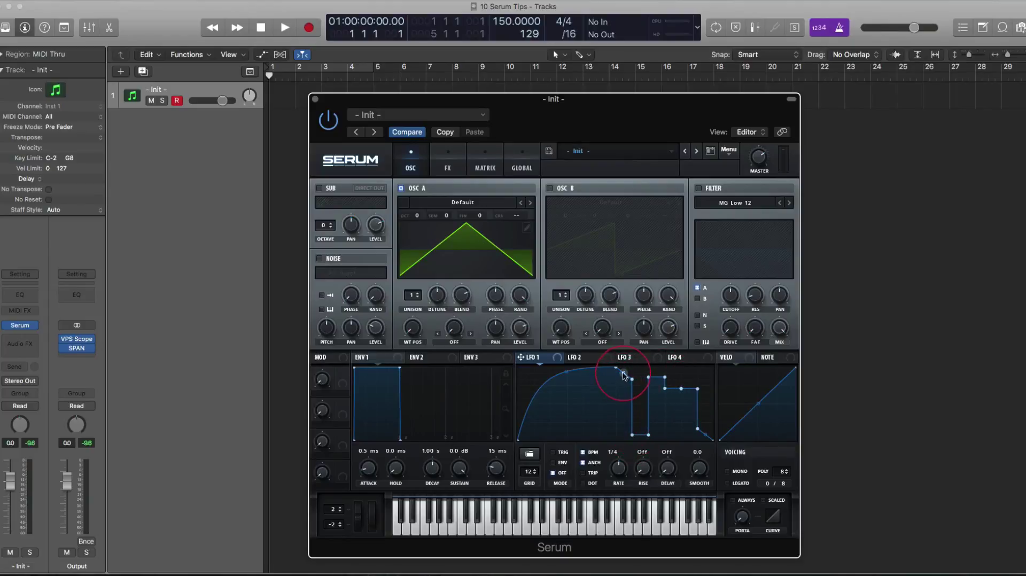
{"action": "left_click_drag", "start_coordinate": [623, 374], "coordinate": [611, 396]}
{"action": "left_click_drag", "start_coordinate": [520, 357], "coordinate": [463, 252]}
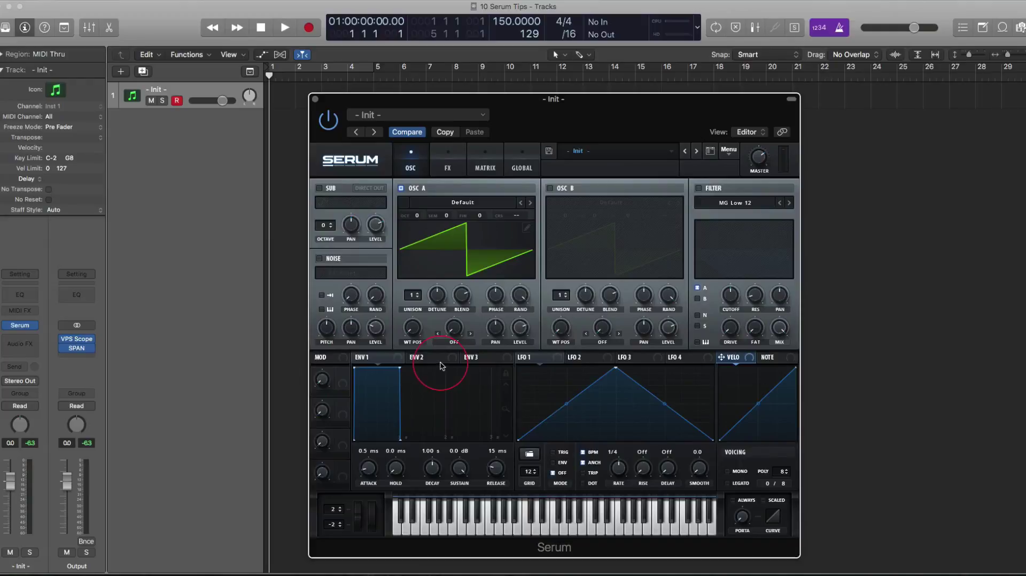
Assign NoteOn Rand1 as the modulation source of oscillator A's wavetable position
{"action": "right_click", "coordinate": [416, 324]}
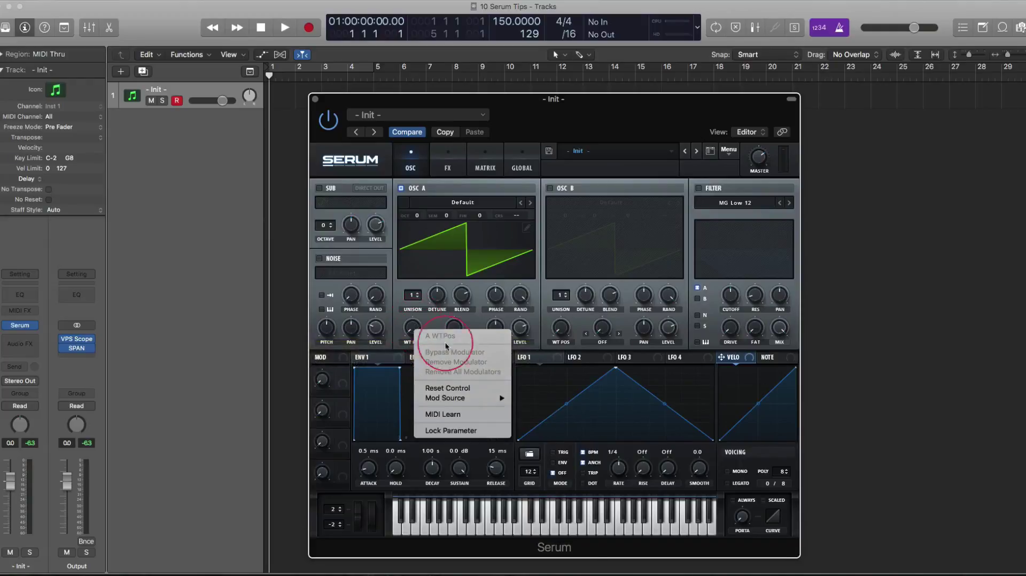
{"action": "mouse_move", "coordinate": [455, 401]}
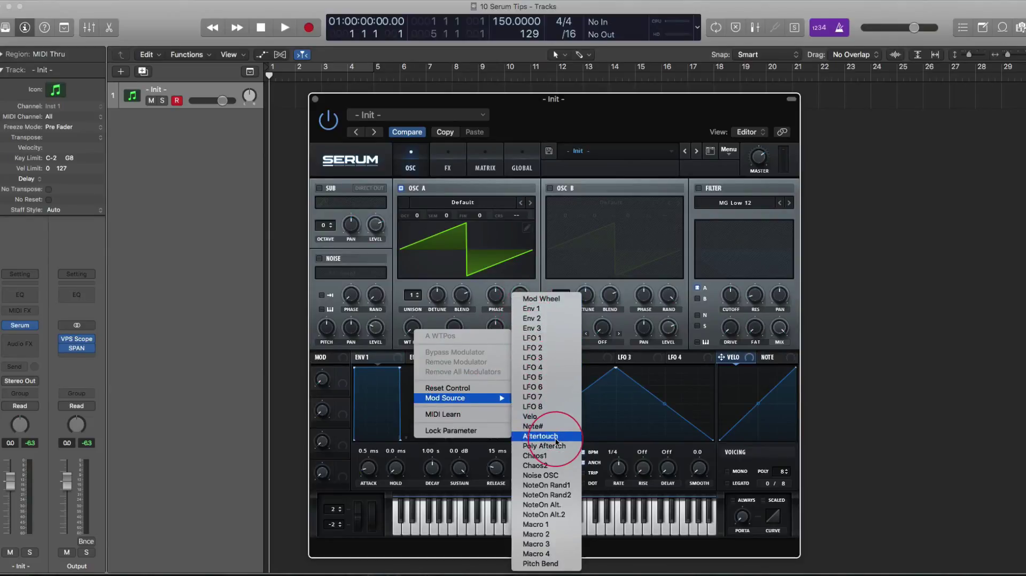
{"action": "left_click", "coordinate": [562, 487]}
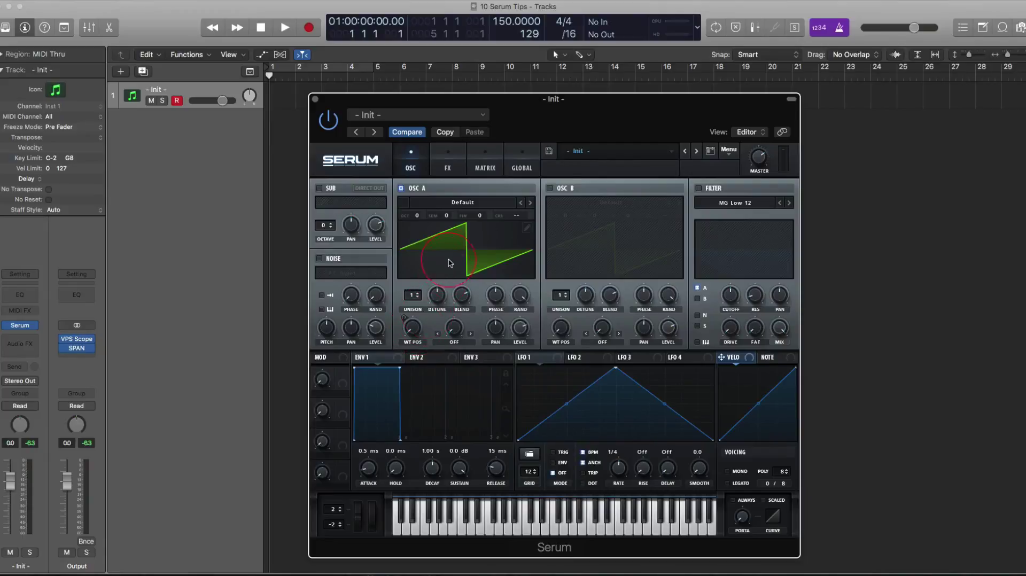
Load the Analog wavetable 4088 into oscillator A and switch its waveform display to 3D
{"action": "left_click", "coordinate": [435, 203]}
{"action": "mouse_move", "coordinate": [436, 215]}
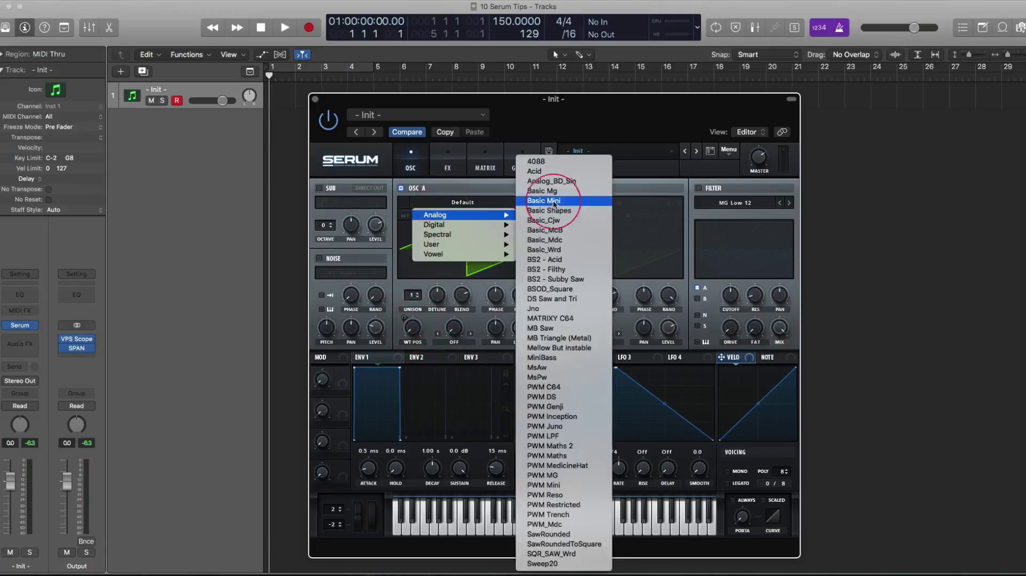
{"action": "left_click", "coordinate": [555, 161]}
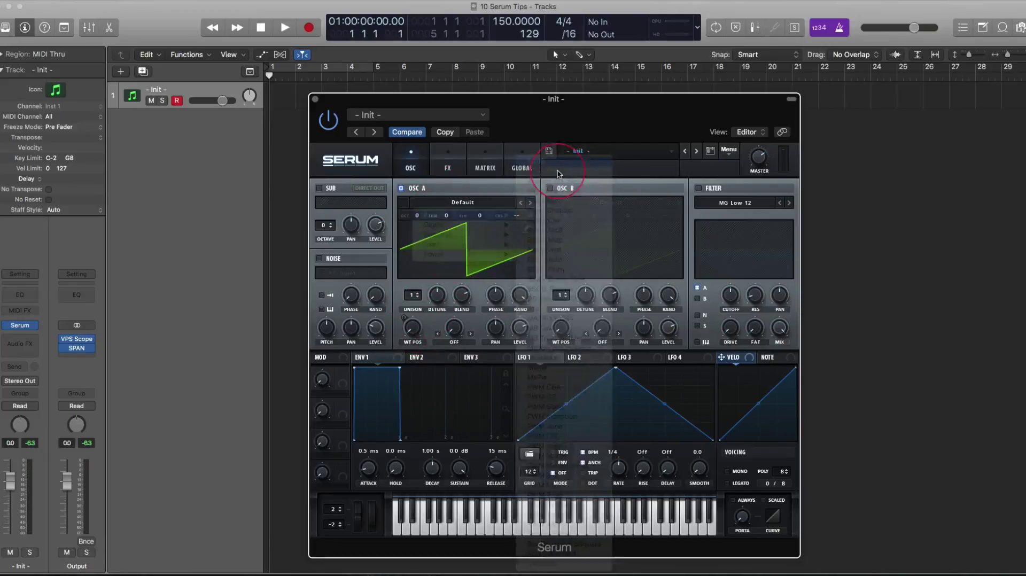
{"action": "left_click", "coordinate": [480, 240]}
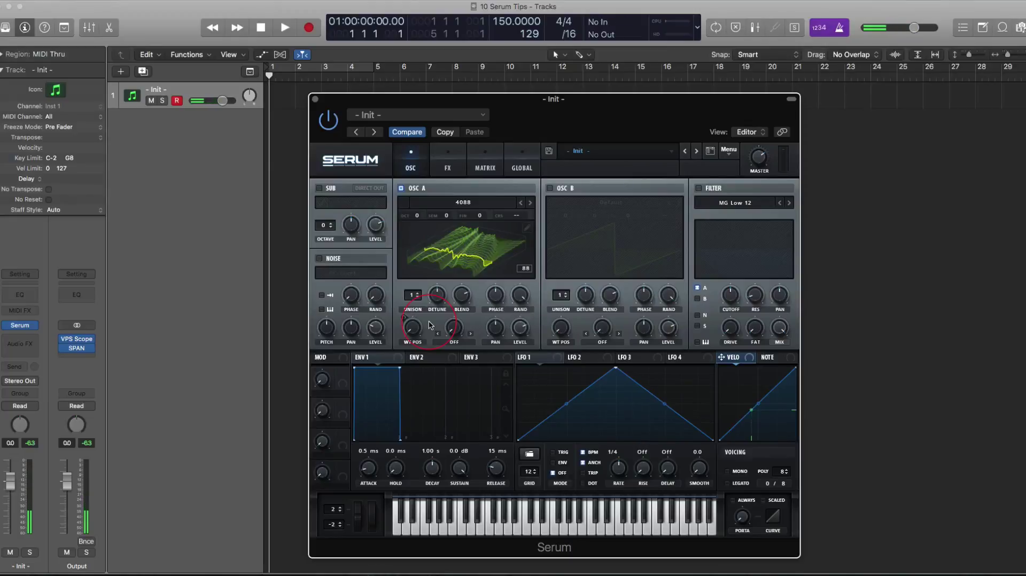
Adjust the random modulation amount in the first matrix slot and raise oscillator A's wavetable position
{"action": "left_click", "coordinate": [488, 170]}
{"action": "left_click_drag", "start_coordinate": [469, 212], "coordinate": [446, 206]}
{"action": "left_click", "coordinate": [410, 165]}
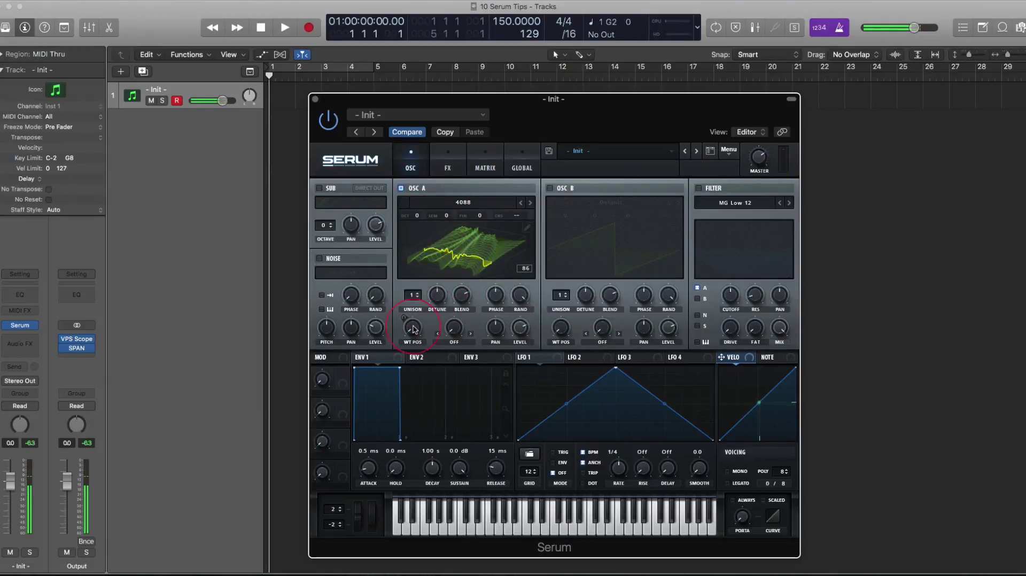
{"action": "mouse_move", "coordinate": [414, 327]}
{"action": "left_click_drag", "start_coordinate": [414, 327], "coordinate": [414, 284]}
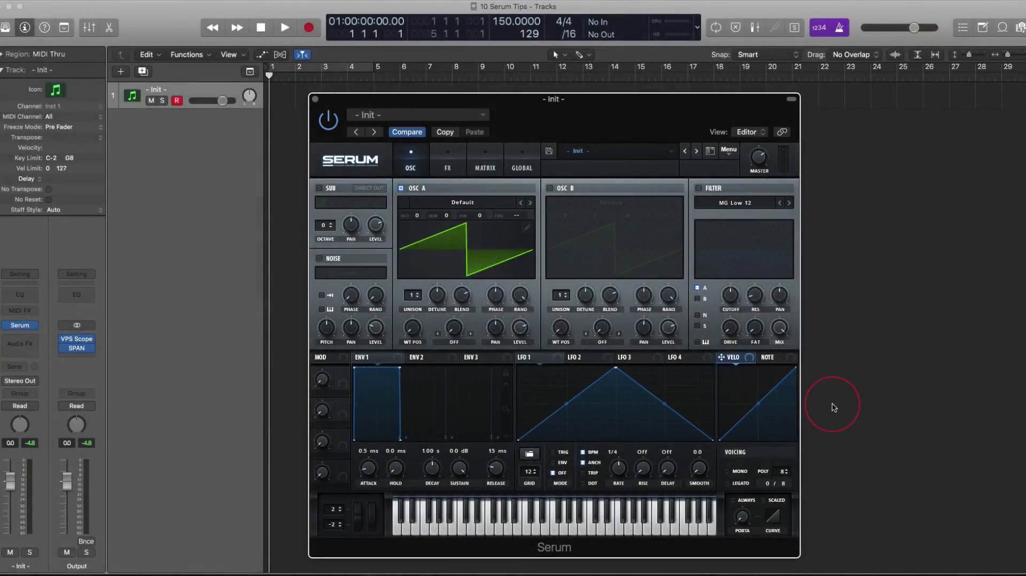
Shape the Note modulation curve with added points and bent segments, forming a plateau between two steep rises
{"action": "left_click", "coordinate": [765, 358]}
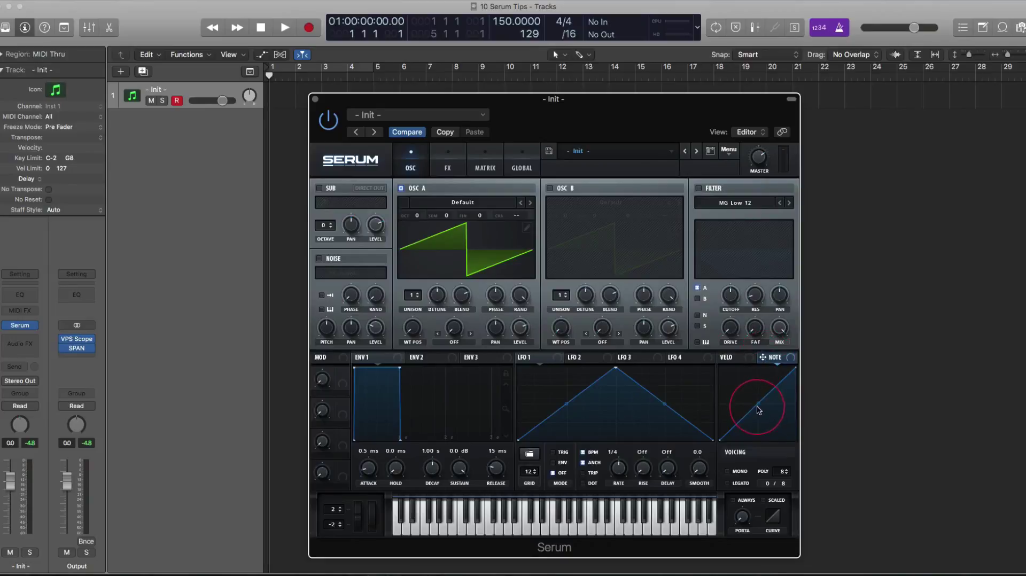
{"action": "mouse_move", "coordinate": [757, 409]}
{"action": "left_mouse_down"}
{"action": "mouse_move", "coordinate": [753, 387]}
{"action": "mouse_move", "coordinate": [762, 414]}
{"action": "mouse_move", "coordinate": [760, 401]}
{"action": "left_mouse_up"}
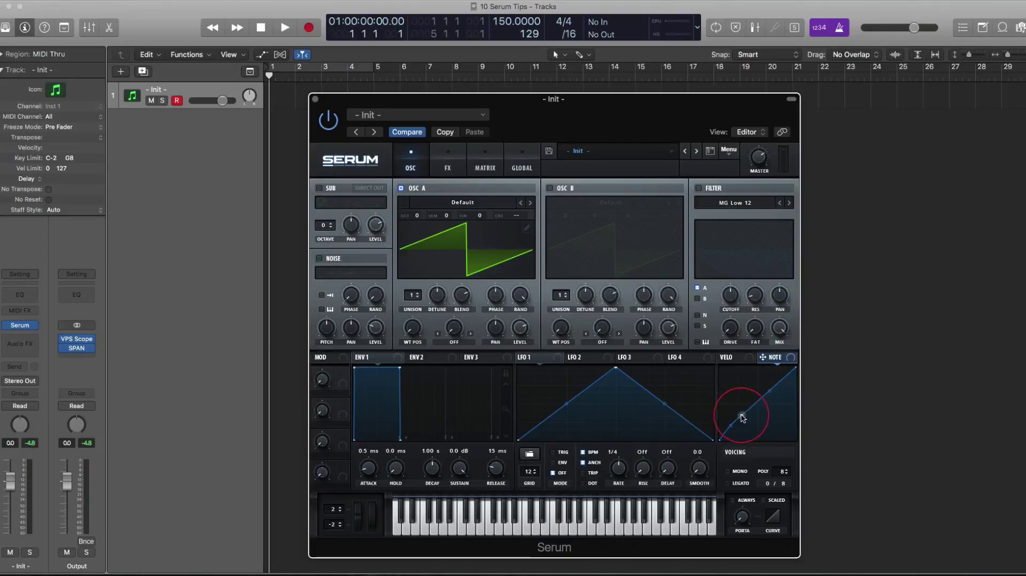
{"action": "double_click", "coordinate": [754, 406]}
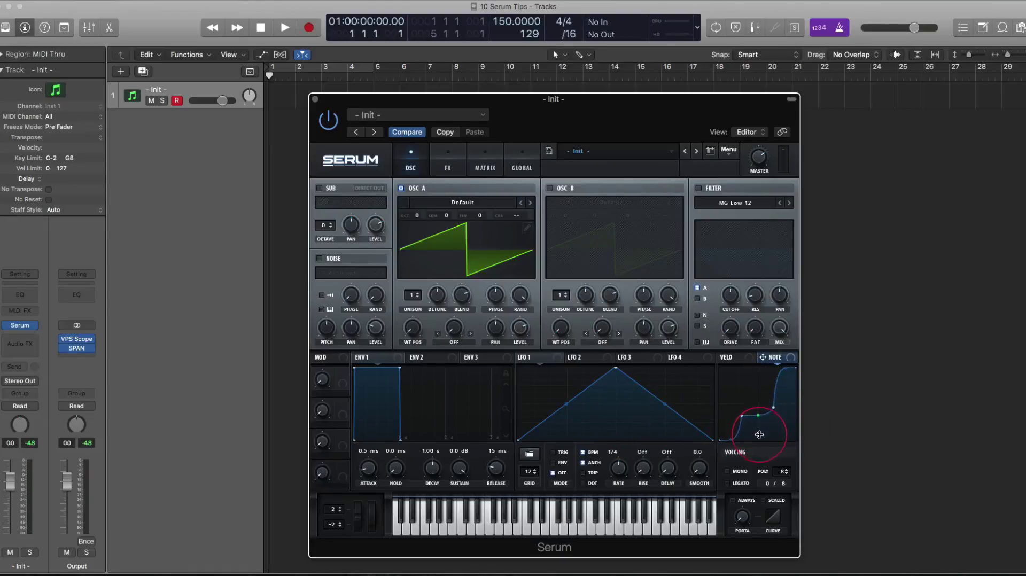
{"action": "left_click_drag", "start_coordinate": [759, 434], "coordinate": [773, 410]}
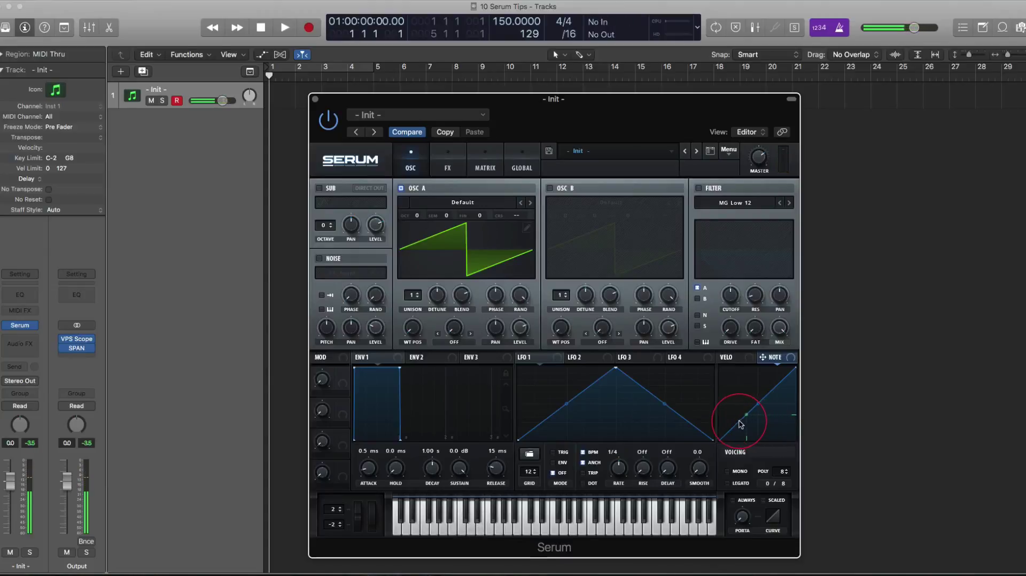
Reshape the Note curve with two points so it jumps steeply from minimum to maximum
{"action": "left_click_drag", "start_coordinate": [740, 426], "coordinate": [742, 444]}
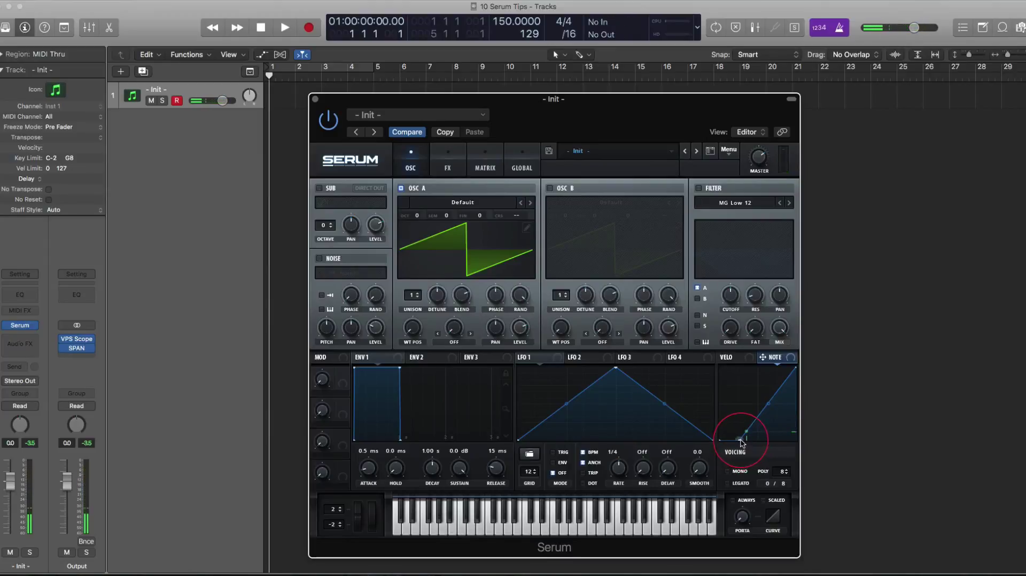
{"action": "left_click_drag", "start_coordinate": [743, 441], "coordinate": [752, 359]}
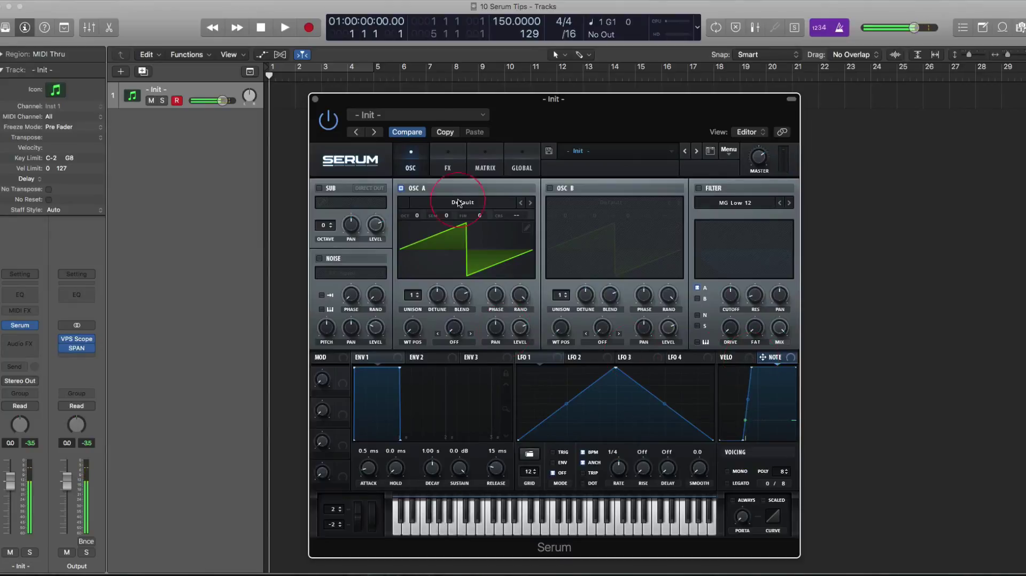
Load the Analog wavetable 4088 into oscillator A and modulate its wavetable position with Note, viewing the wavetable in 3D
{"action": "left_click", "coordinate": [459, 203]}
{"action": "mouse_move", "coordinate": [470, 214]}
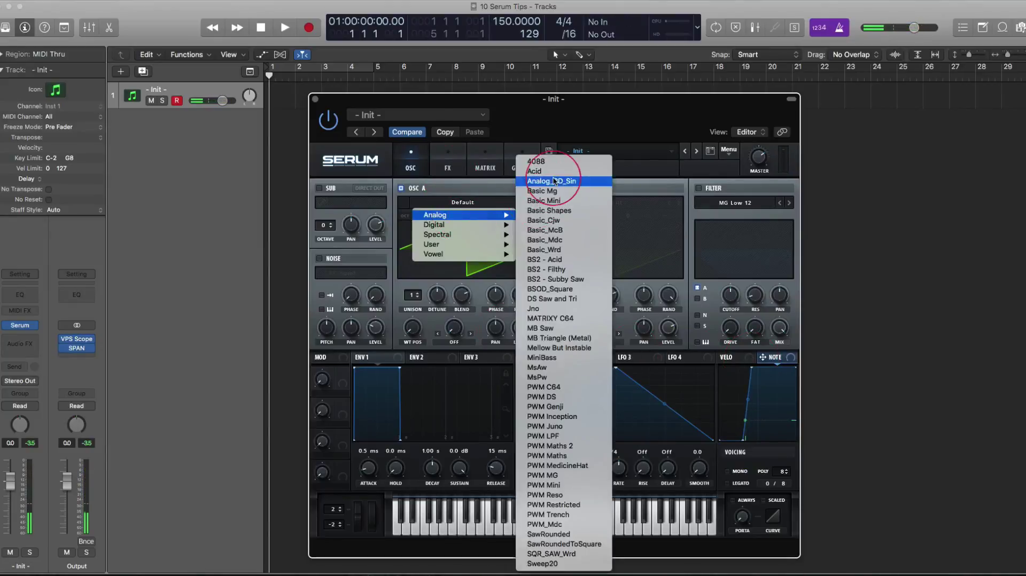
{"action": "left_click", "coordinate": [541, 161]}
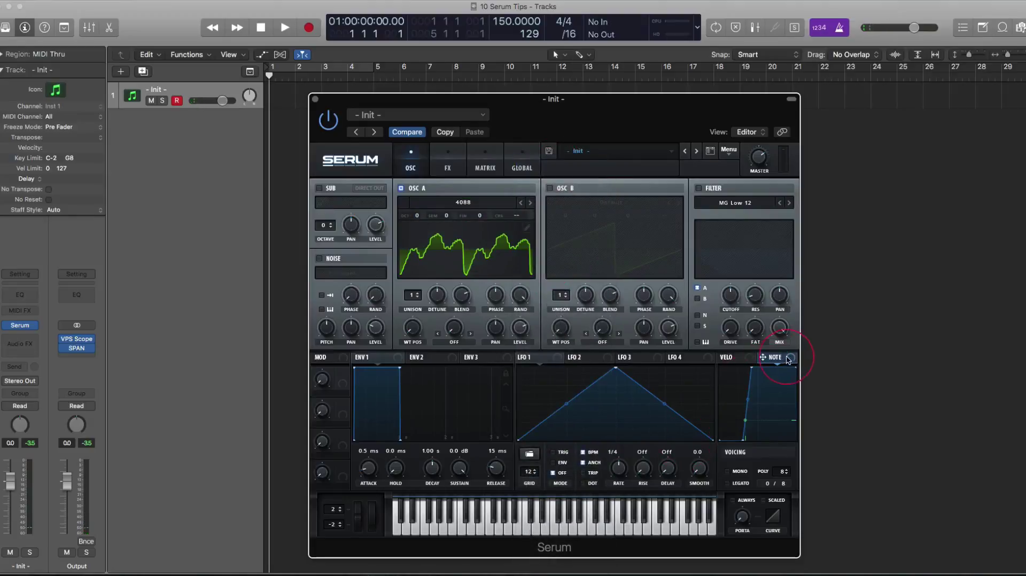
{"action": "left_click_drag", "start_coordinate": [788, 359], "coordinate": [412, 327]}
{"action": "left_click", "coordinate": [470, 253]}
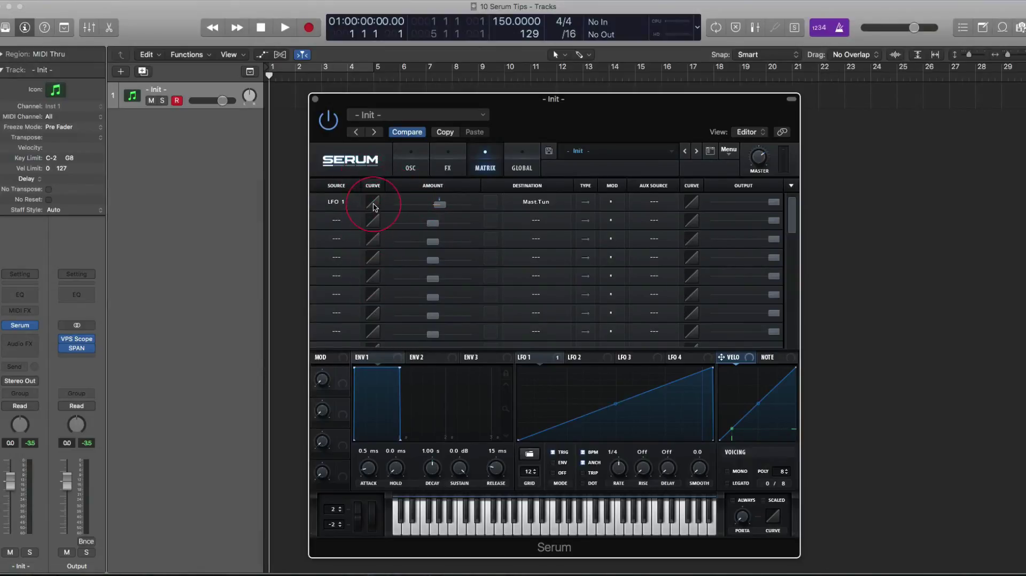
Bend the modulation curve of the LFO 1 to Mast.Tun matrix slot in both directions
{"action": "mouse_move", "coordinate": [373, 202]}
{"action": "left_mouse_down"}
{"action": "mouse_move", "coordinate": [371, 180]}
{"action": "mouse_move", "coordinate": [378, 230]}
{"action": "mouse_move", "coordinate": [379, 208]}
{"action": "left_mouse_up"}
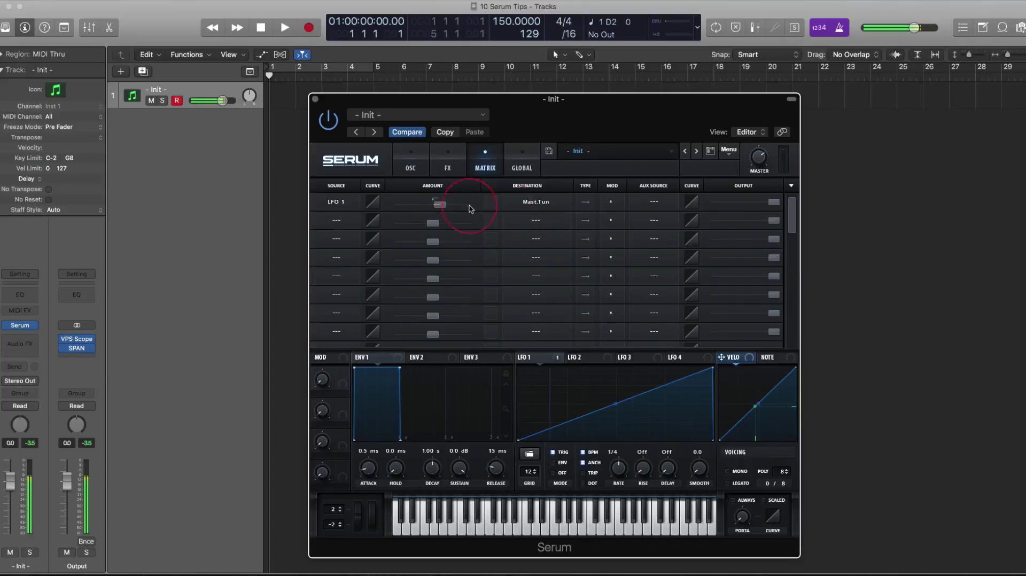
{"action": "mouse_move", "coordinate": [374, 208]}
{"action": "left_mouse_down"}
{"action": "mouse_move", "coordinate": [374, 173]}
{"action": "mouse_move", "coordinate": [372, 193]}
{"action": "left_mouse_up"}
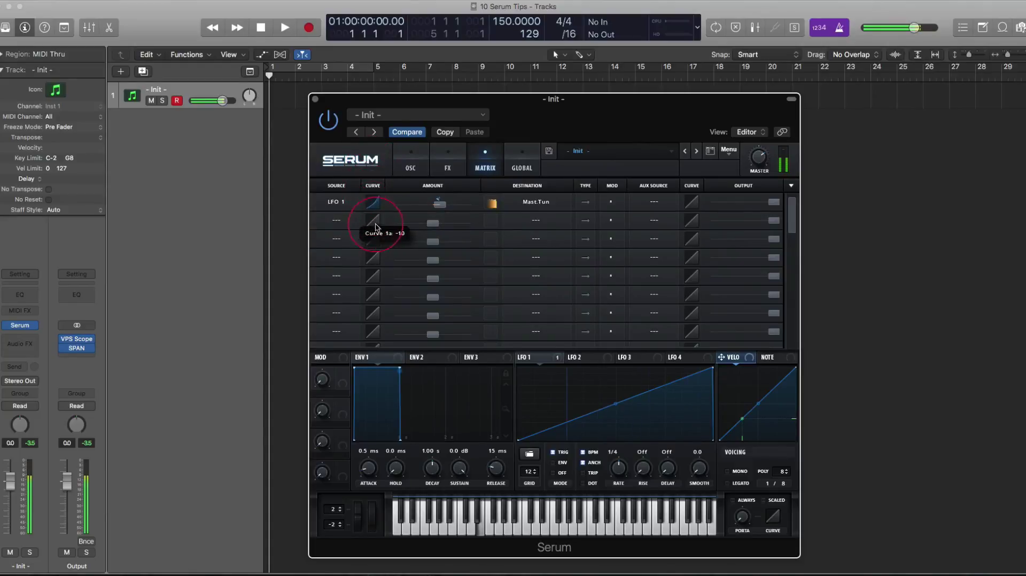
{"action": "left_click_drag", "start_coordinate": [378, 240], "coordinate": [387, 205]}
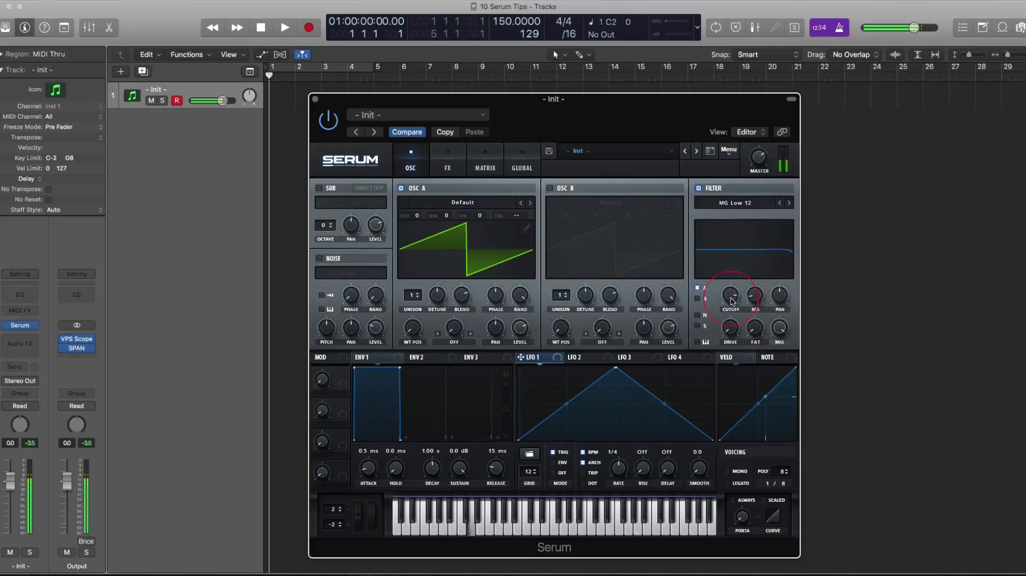
Turn the filter cutoff all the way down and assign LFO 1 to modulate it
{"action": "mouse_move", "coordinate": [731, 297]}
{"action": "left_mouse_down"}
{"action": "mouse_move", "coordinate": [729, 419]}
{"action": "mouse_move", "coordinate": [733, 294]}
{"action": "left_mouse_up"}
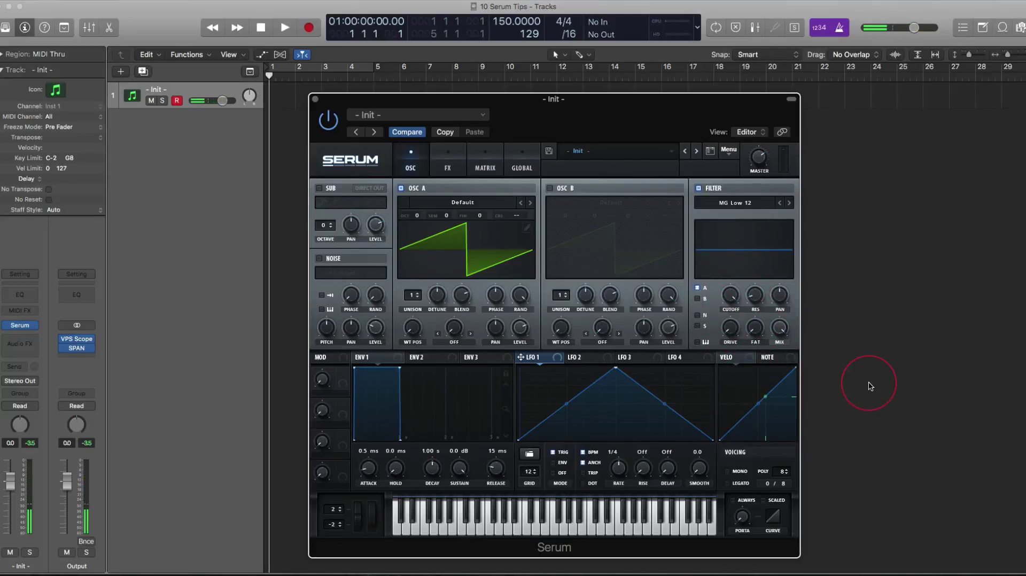
{"action": "left_click", "coordinate": [582, 359]}
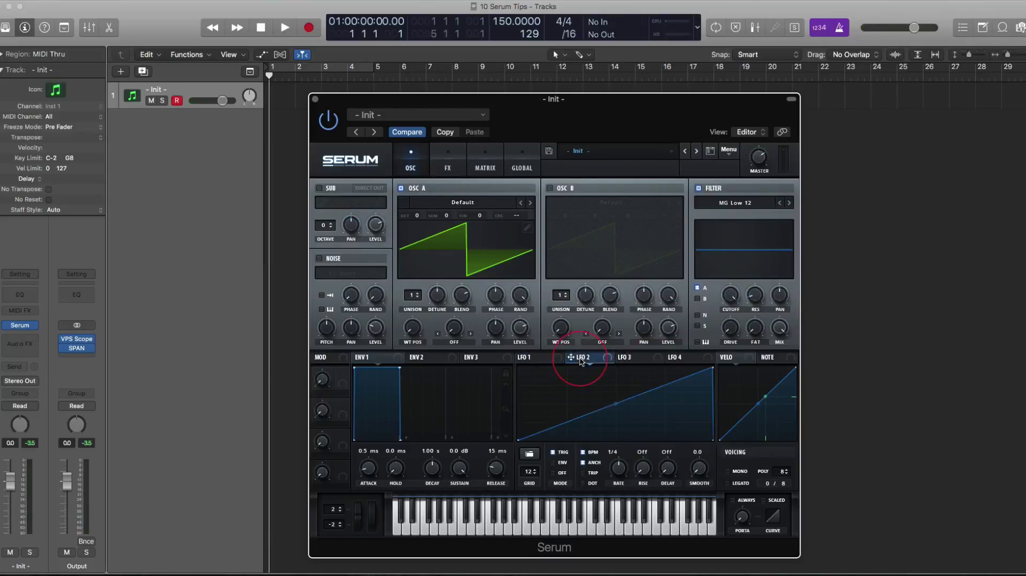
{"action": "left_click", "coordinate": [525, 358]}
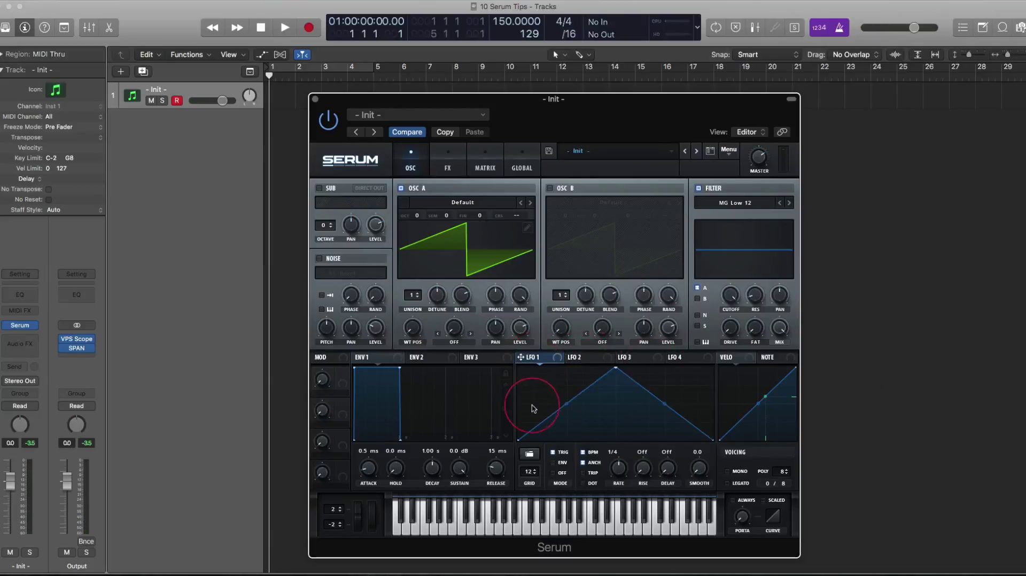
{"action": "left_click", "coordinate": [584, 360]}
{"action": "left_click", "coordinate": [533, 358]}
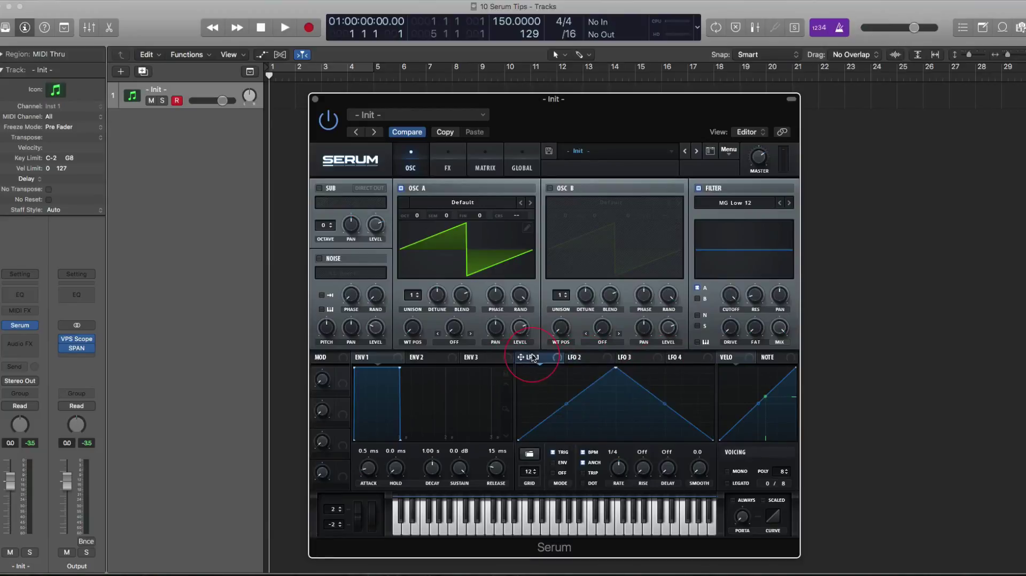
{"action": "left_click_drag", "start_coordinate": [720, 296], "coordinate": [736, 476]}
{"action": "left_click_drag", "start_coordinate": [557, 358], "coordinate": [731, 296]}
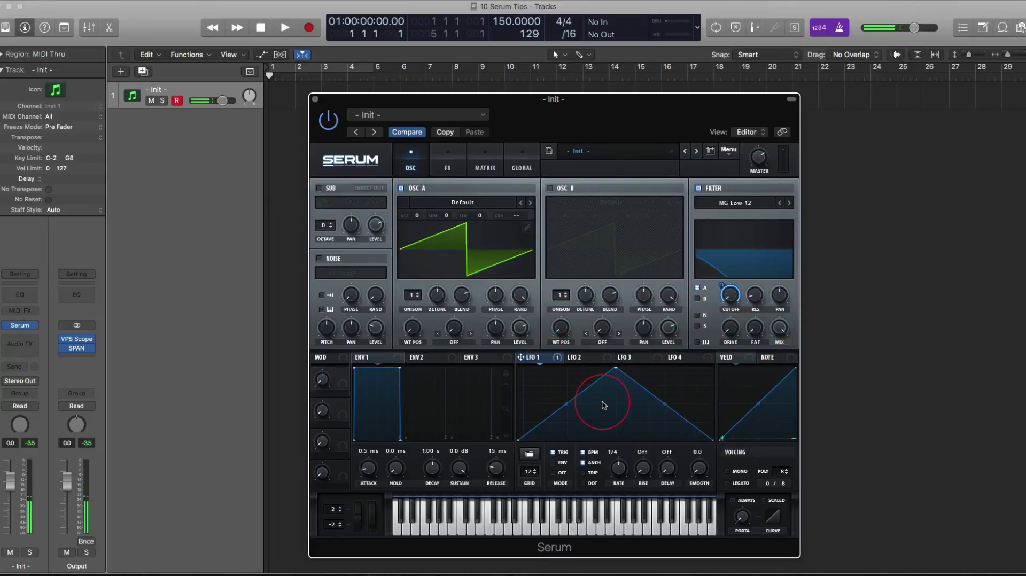
Set Macro 1 as the auxiliary source of the LFO 1 to Fil Cutoff modulation and sweep the Macro 1 knob
{"action": "left_click", "coordinate": [485, 163]}
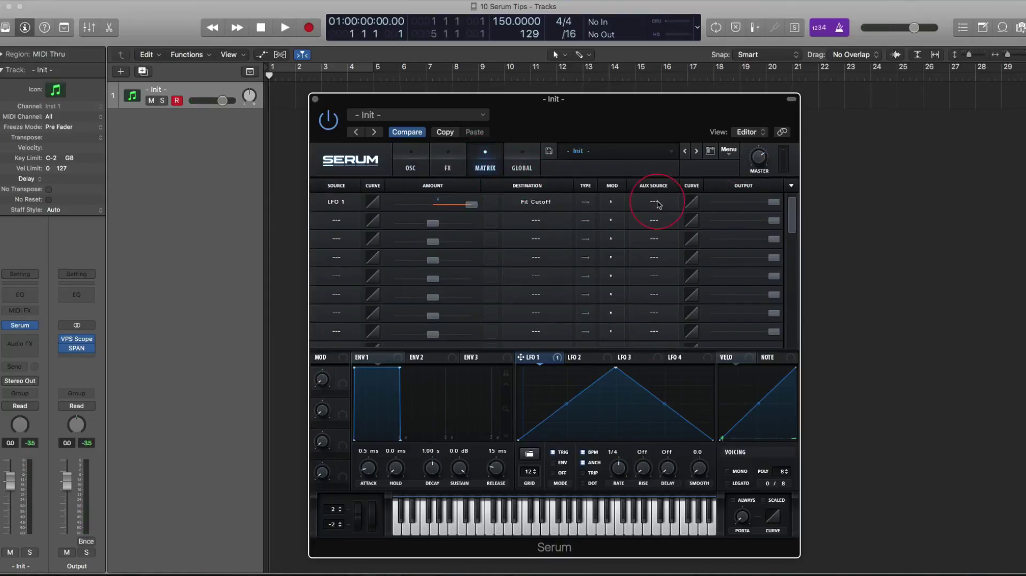
{"action": "left_click", "coordinate": [656, 202]}
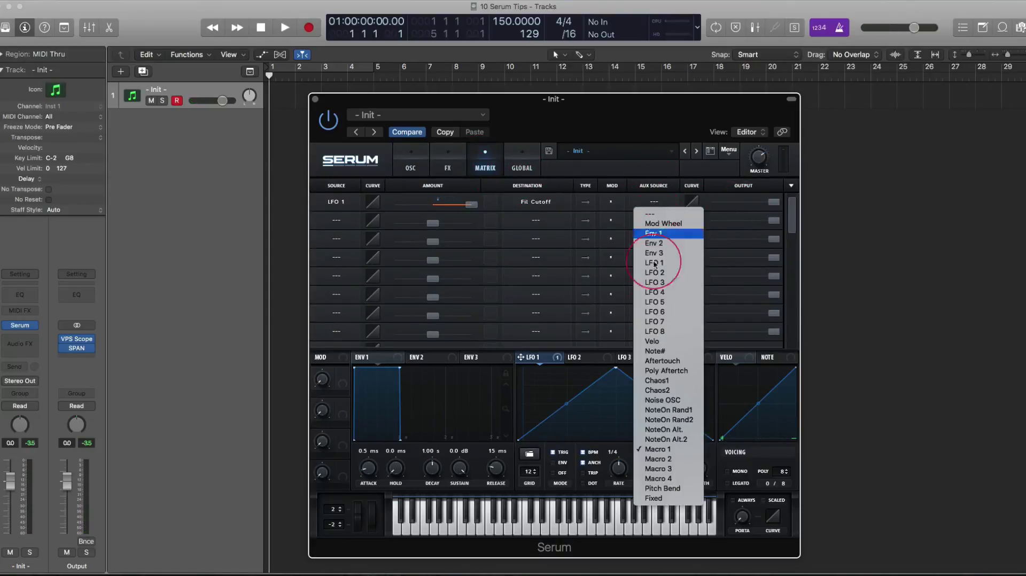
{"action": "left_click", "coordinate": [657, 449]}
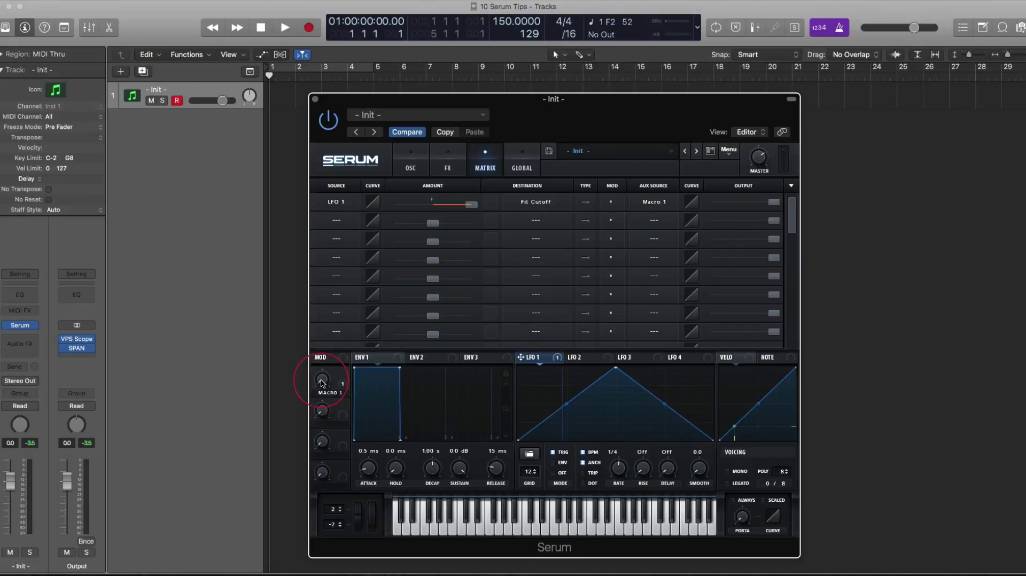
{"action": "left_click_drag", "start_coordinate": [321, 380], "coordinate": [337, 244]}
Assign LFO 2 to modulate the filter cutoff as well
{"action": "left_click", "coordinate": [411, 163]}
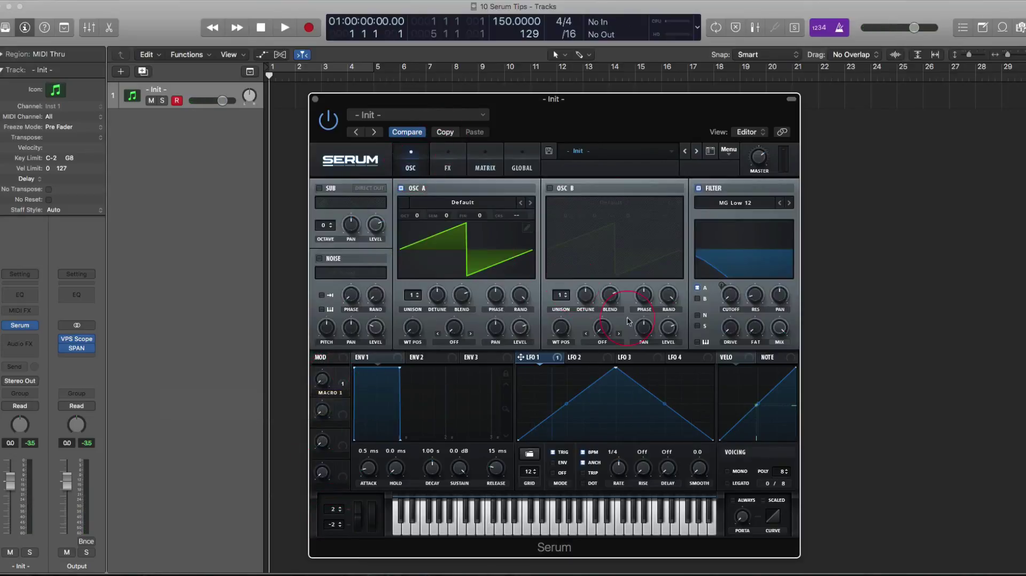
{"action": "left_click", "coordinate": [582, 357]}
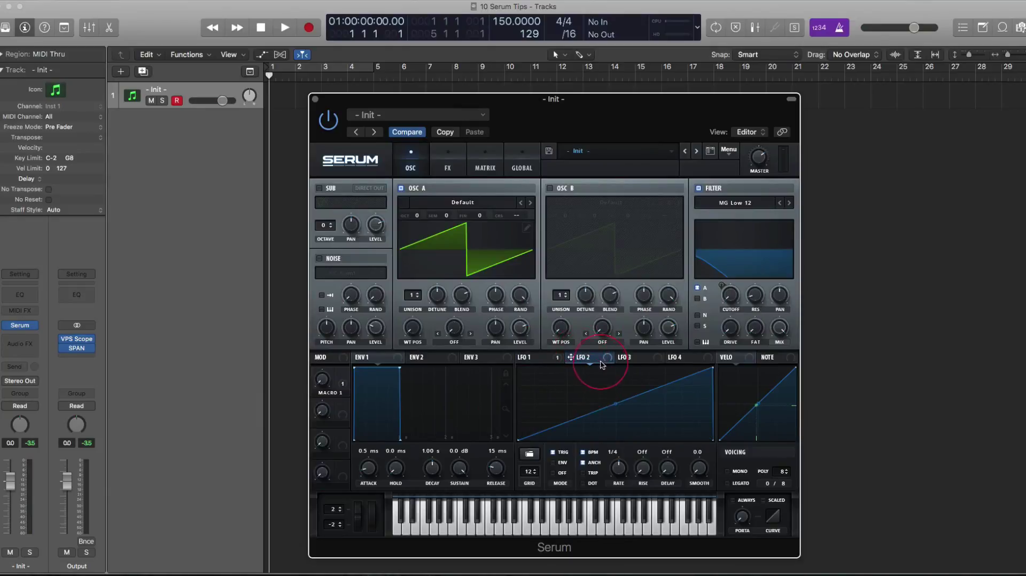
{"action": "left_click_drag", "start_coordinate": [611, 353], "coordinate": [731, 299]}
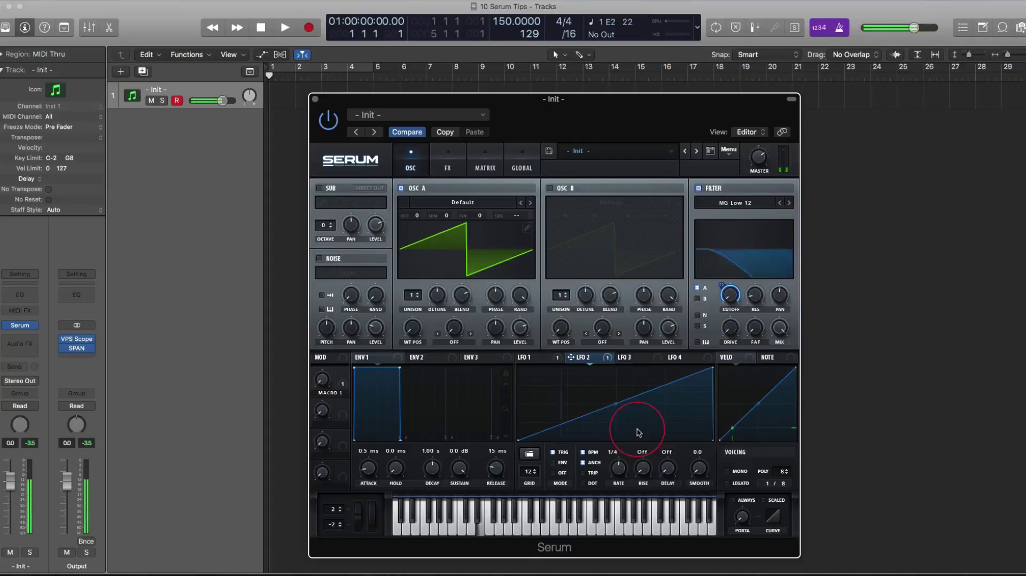
Set Macro 1 as the auxiliary source of the LFO 2 to Fil Cutoff modulation and sweep the Macro 1 knob
{"action": "left_click", "coordinate": [474, 168]}
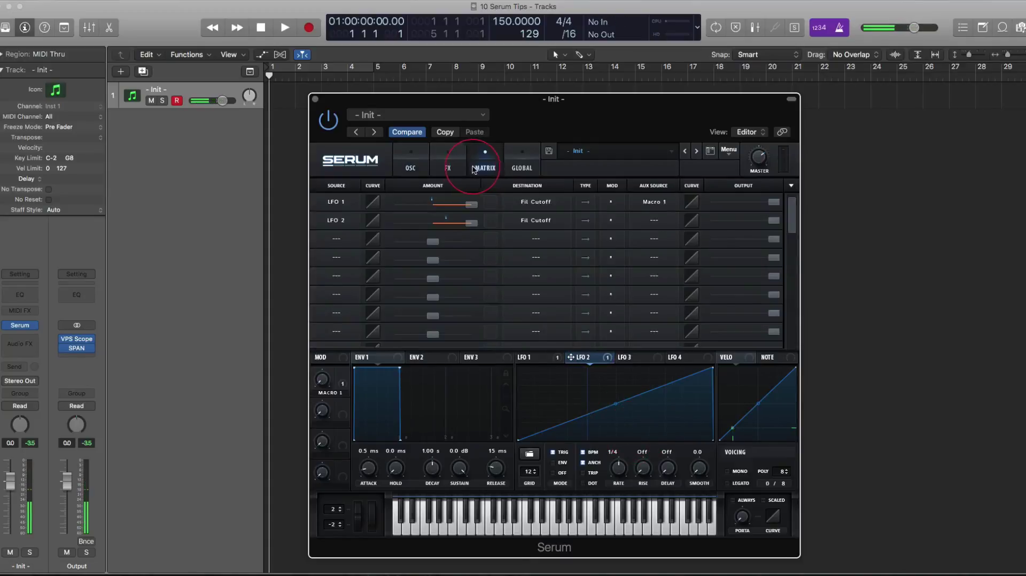
{"action": "left_click", "coordinate": [656, 220]}
{"action": "left_click", "coordinate": [676, 468]}
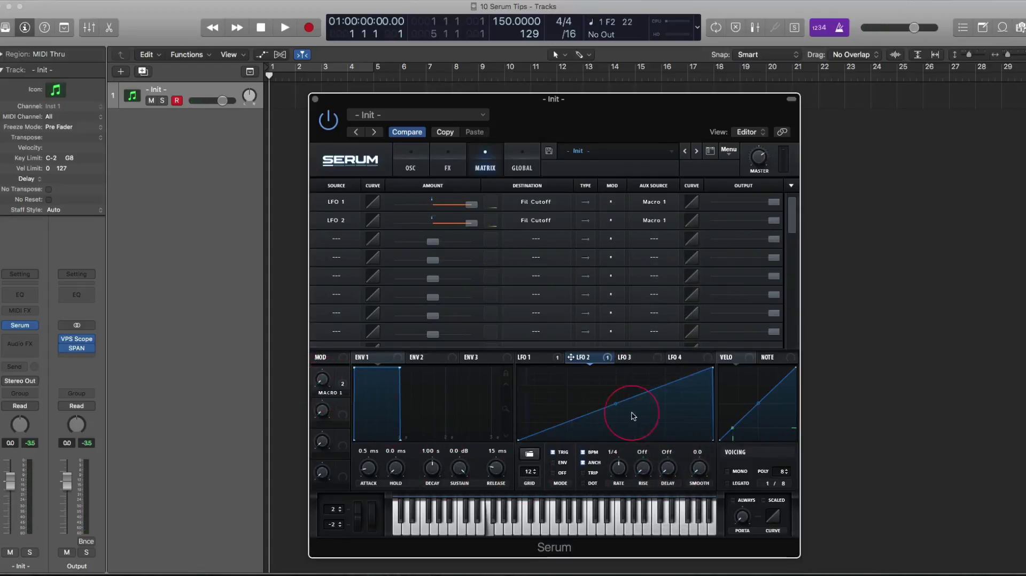
{"action": "left_click_drag", "start_coordinate": [320, 379], "coordinate": [335, 254]}
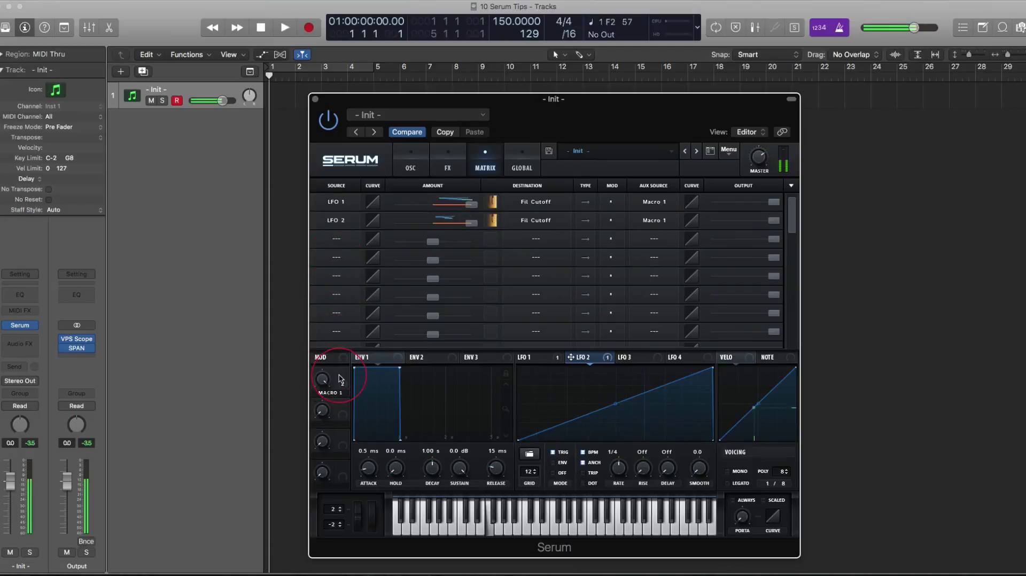
{"action": "mouse_move", "coordinate": [324, 383]}
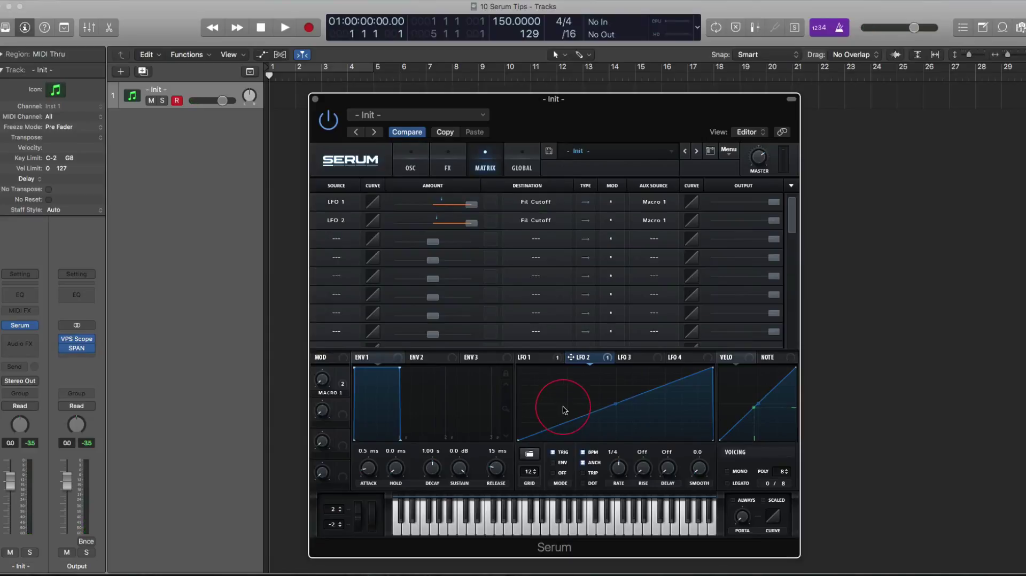
Invert the Macro 1 auxiliary scaling on the LFO 1 to Fil Cutoff modulation and sweep the Macro 1 knob
{"action": "left_click", "coordinate": [612, 202]}
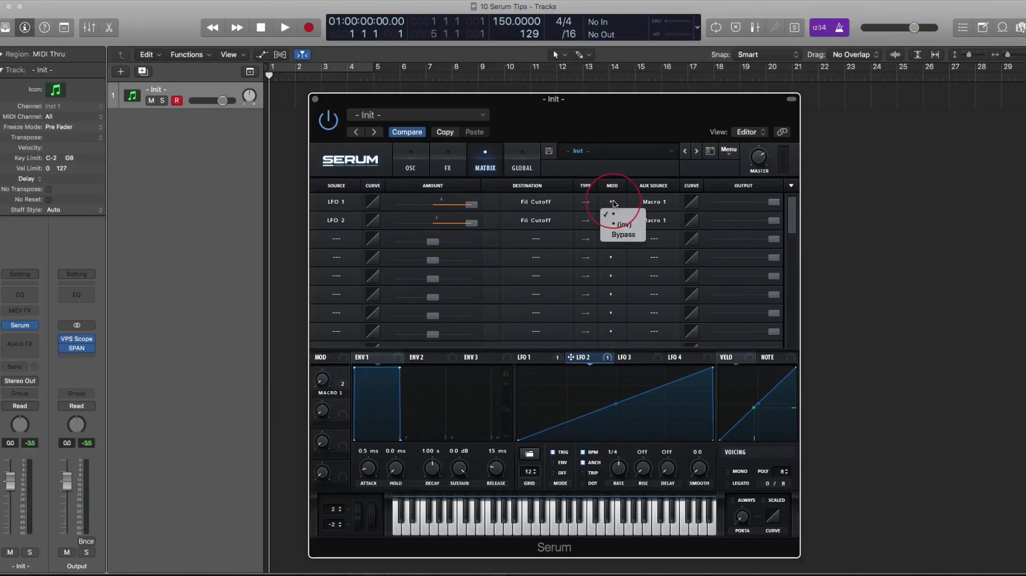
{"action": "left_click", "coordinate": [624, 224]}
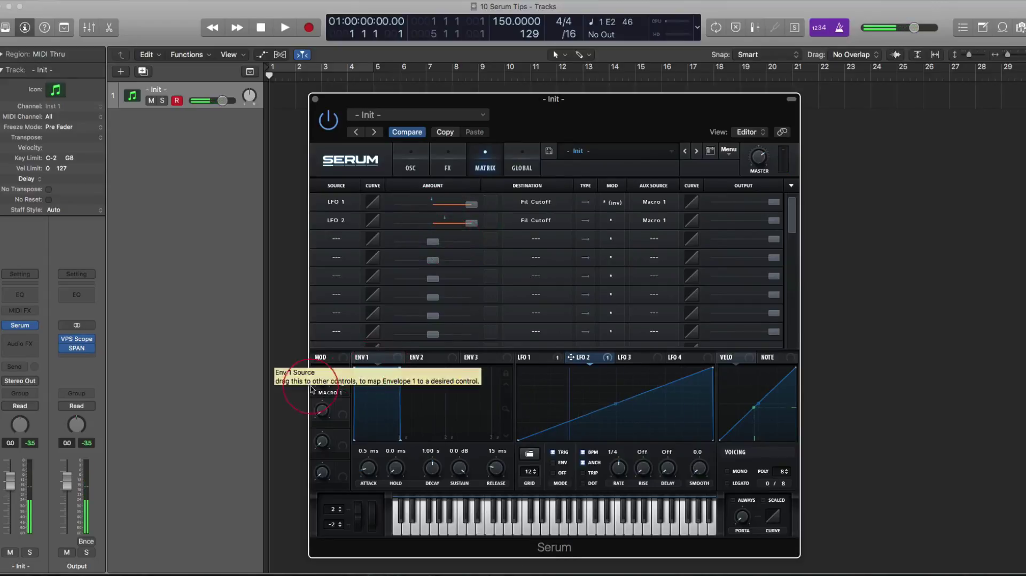
{"action": "left_click_drag", "start_coordinate": [326, 380], "coordinate": [340, 537]}
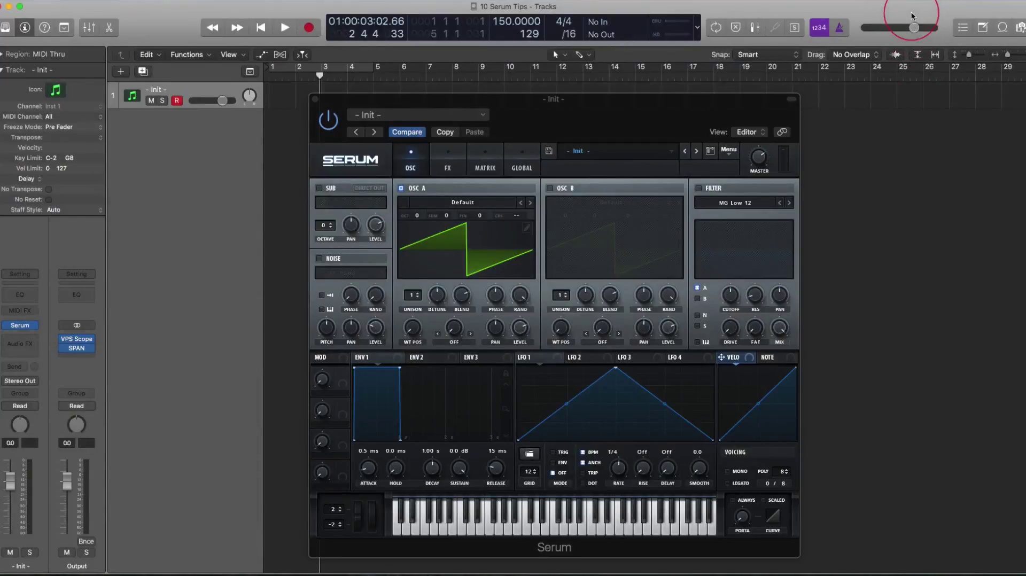
Import Bass Hit G1.wav from the desktop into oscillator A as a wavetable using the constant framesize (pitch avg) option
{"action": "left_click_drag", "start_coordinate": [912, 11], "coordinate": [846, 10]}
{"action": "left_click_drag", "start_coordinate": [1008, 25], "coordinate": [504, 229]}
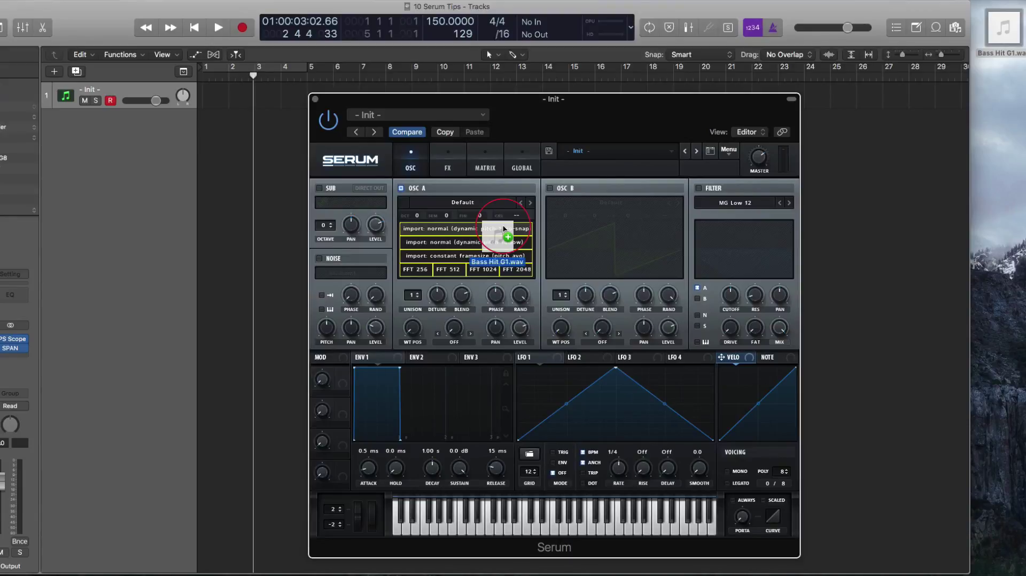
{"action": "mouse_move", "coordinate": [504, 229]}
{"action": "left_mouse_down"}
{"action": "mouse_move", "coordinate": [463, 225]}
{"action": "mouse_move", "coordinate": [487, 228]}
{"action": "mouse_move", "coordinate": [457, 235]}
{"action": "mouse_move", "coordinate": [508, 242]}
{"action": "left_mouse_up"}
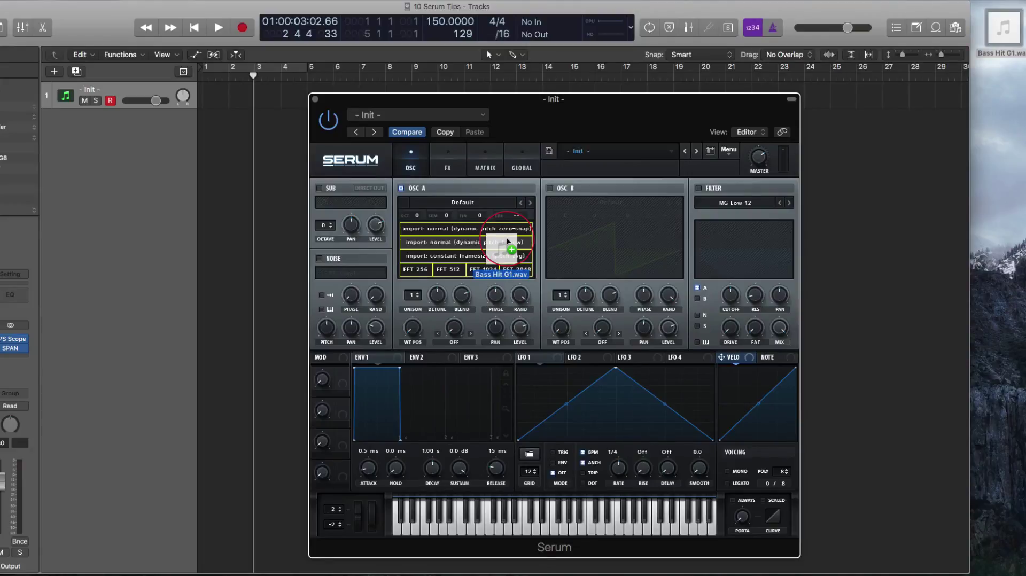
{"action": "left_click_drag", "start_coordinate": [508, 241], "coordinate": [511, 228]}
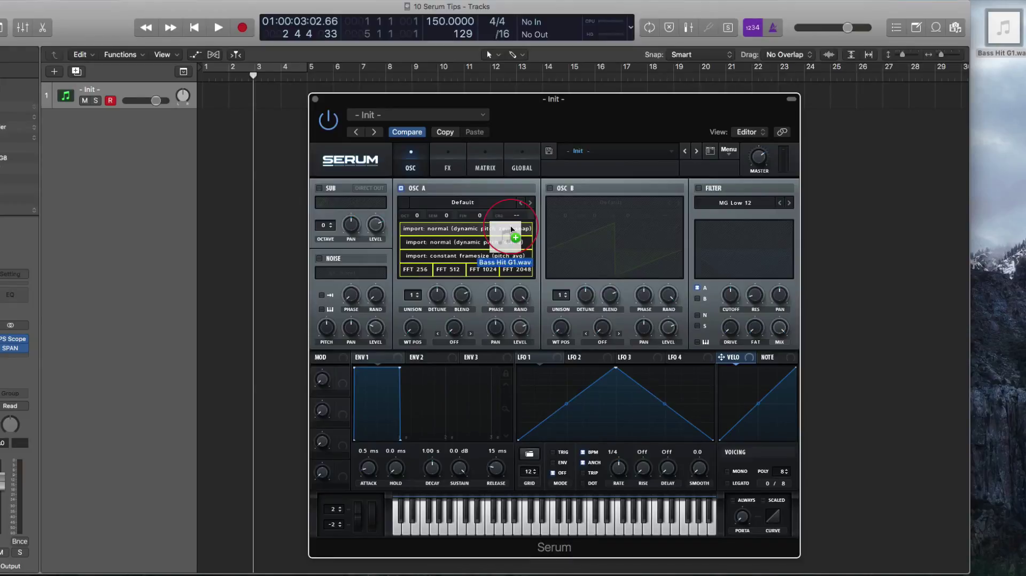
{"action": "left_click_drag", "start_coordinate": [511, 229], "coordinate": [509, 242]}
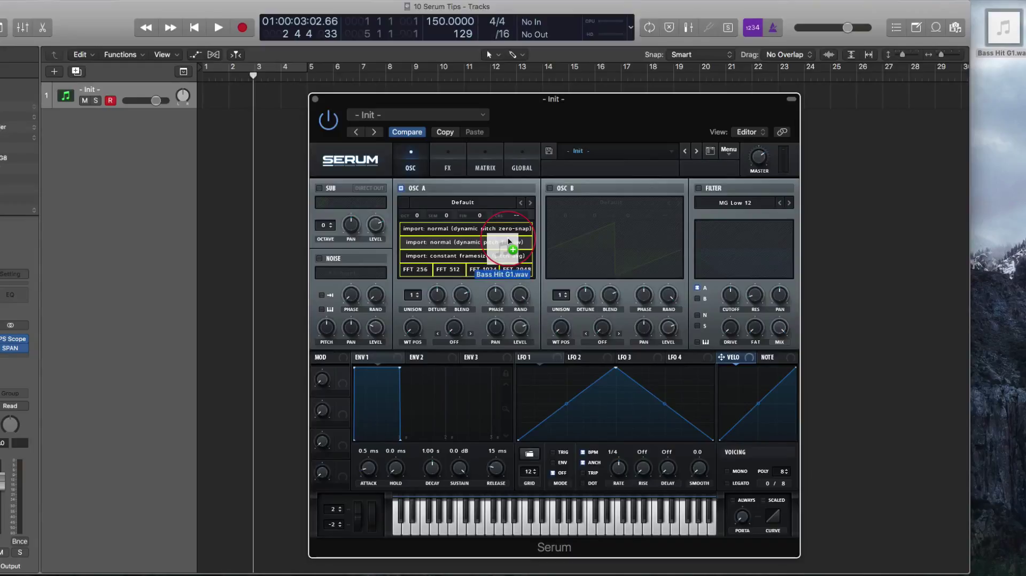
{"action": "left_click_drag", "start_coordinate": [509, 241], "coordinate": [434, 267]}
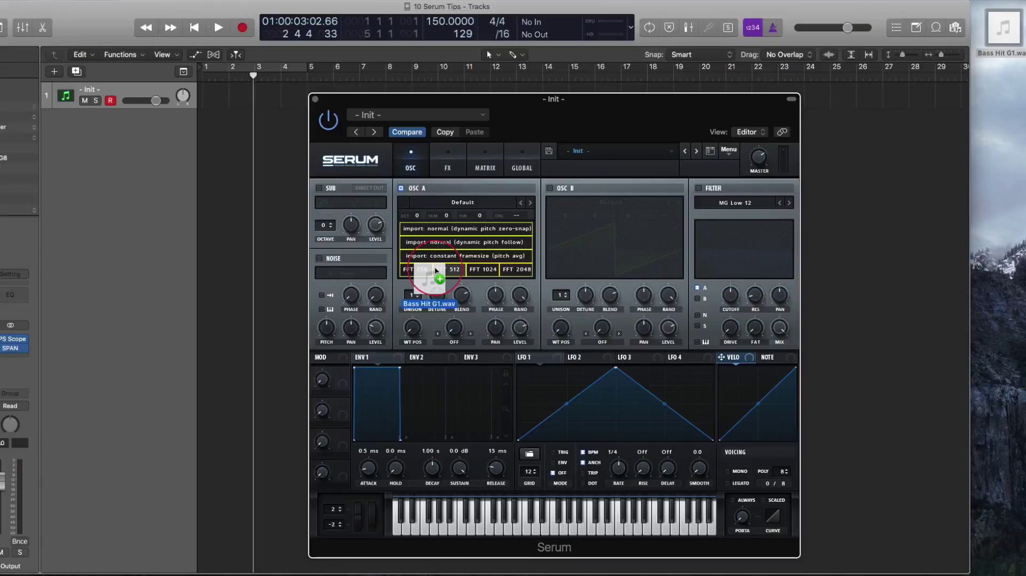
{"action": "left_click_drag", "start_coordinate": [434, 268], "coordinate": [435, 267]}
{"action": "left_click_drag", "start_coordinate": [434, 268], "coordinate": [496, 237]}
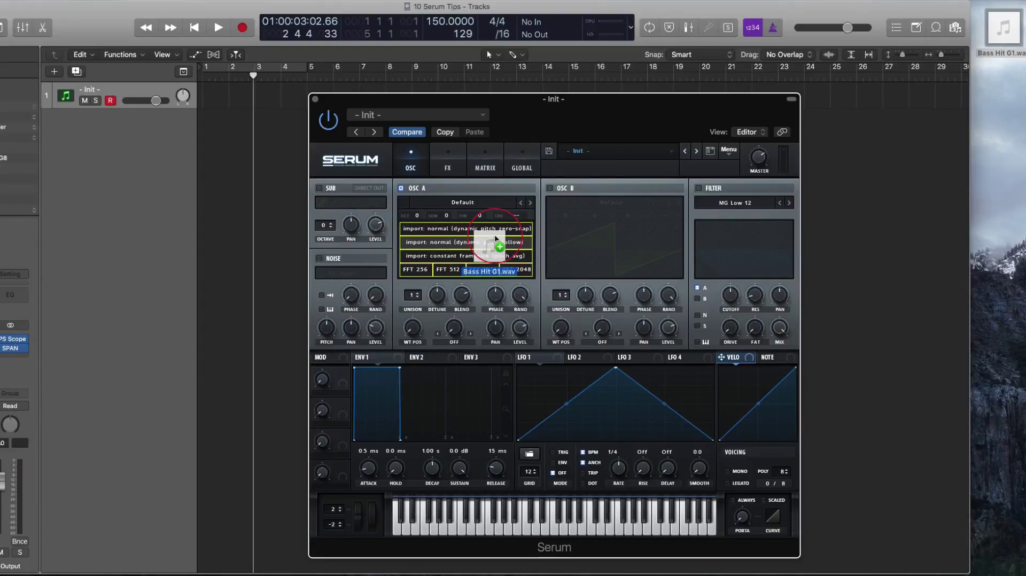
{"action": "left_click_drag", "start_coordinate": [495, 239], "coordinate": [482, 253]}
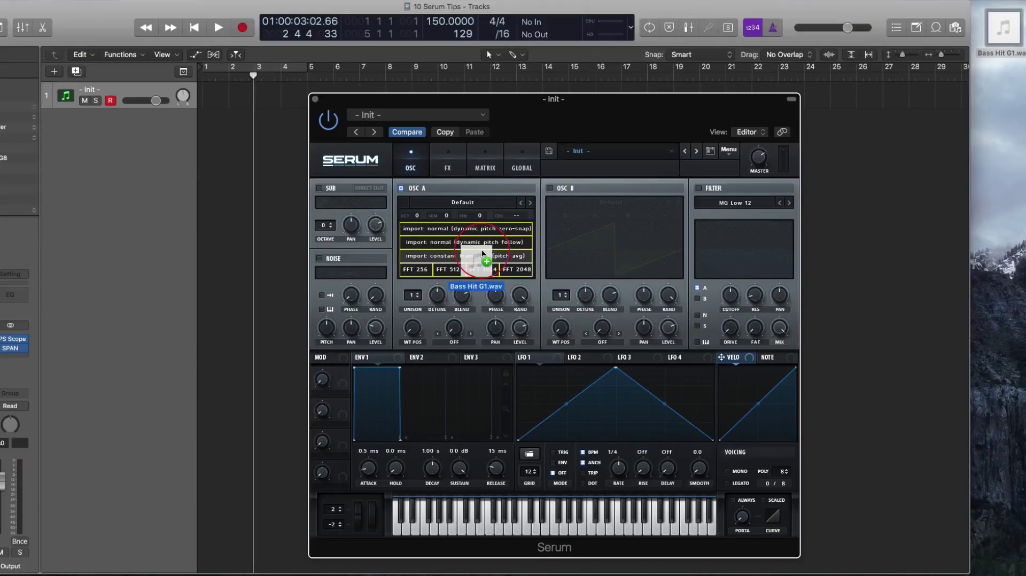
{"action": "mouse_move", "coordinate": [483, 253]}
{"action": "left_mouse_down"}
{"action": "mouse_move", "coordinate": [475, 272]}
{"action": "mouse_move", "coordinate": [491, 272]}
{"action": "left_mouse_up"}
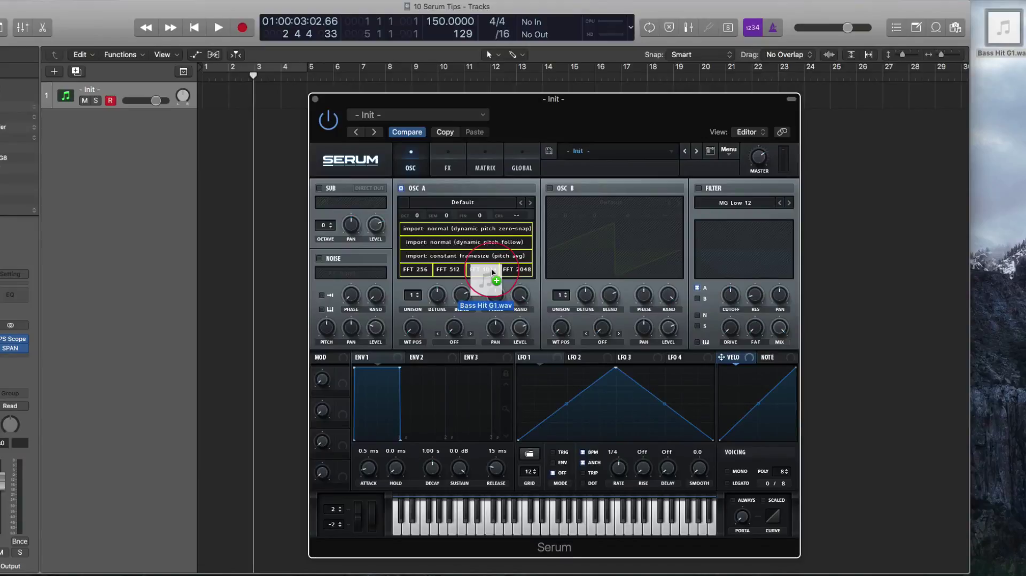
{"action": "left_click_drag", "start_coordinate": [492, 268], "coordinate": [493, 260]}
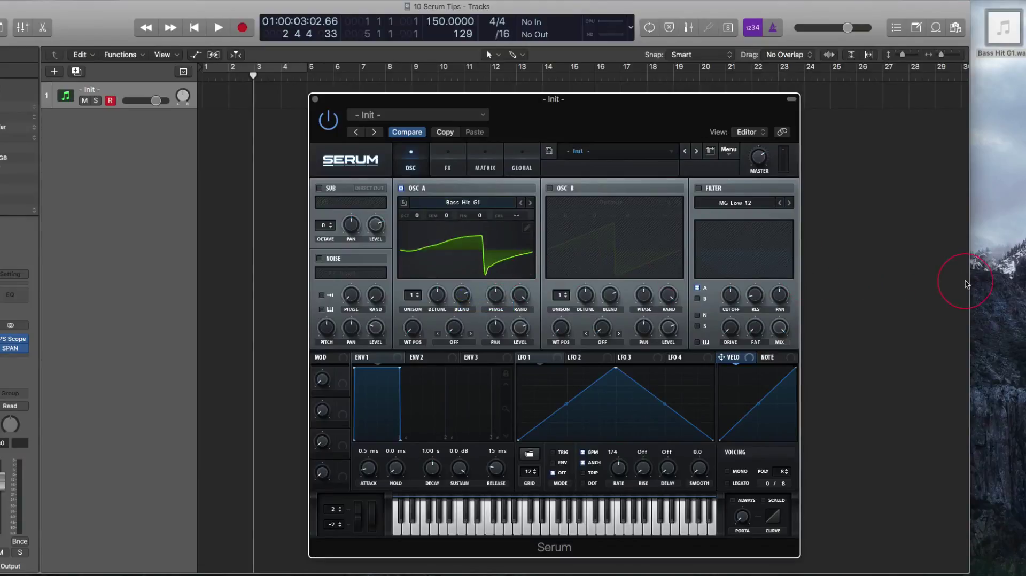